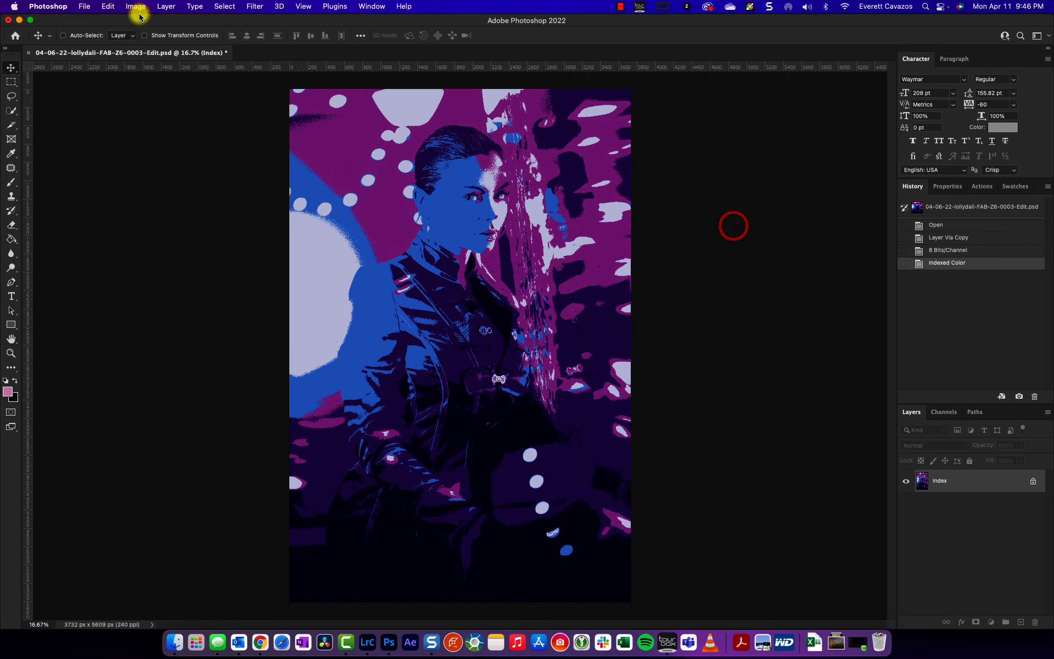
# Examine the color table of the indexed image without changing it.
pyautogui.click(136, 6)
pyautogui.moveTo(181, 21)
pyautogui.click(298, 154)
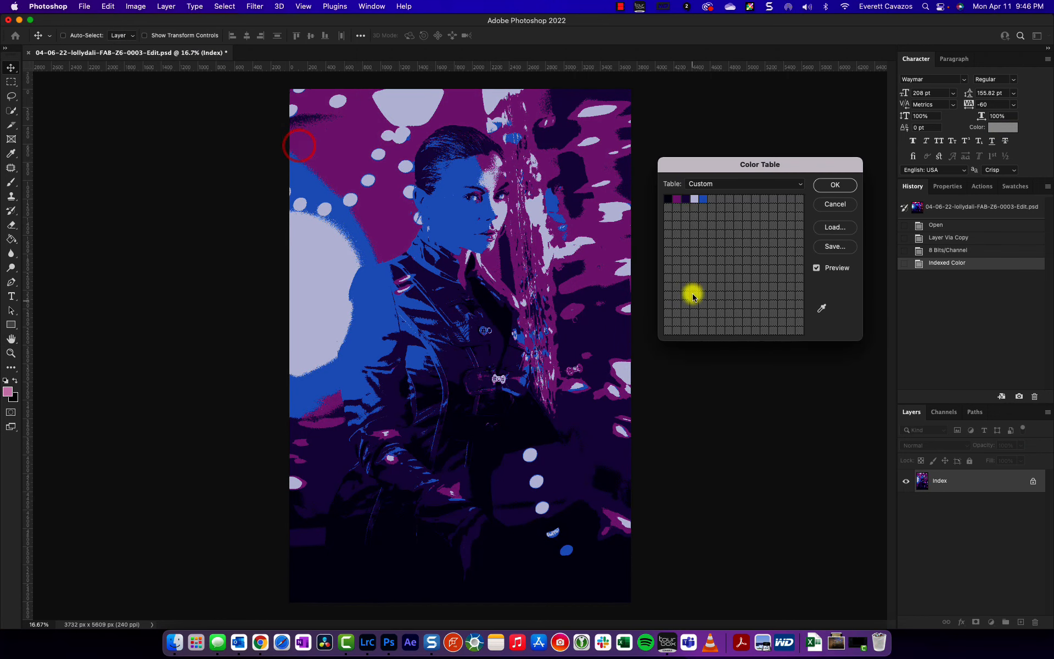
pyautogui.moveTo(761, 168); pyautogui.dragTo(747, 186)
pyautogui.click(819, 226)
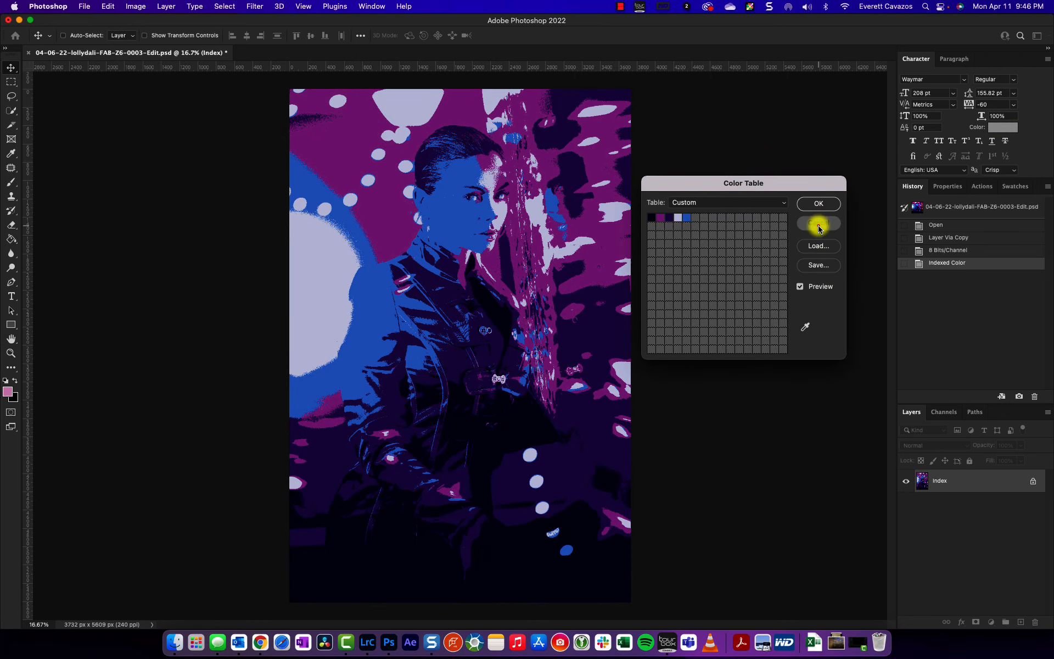
# Revert the photo to its opened state and set its Save for Web GIF palette to 5 colors.
pyautogui.click(937, 226)
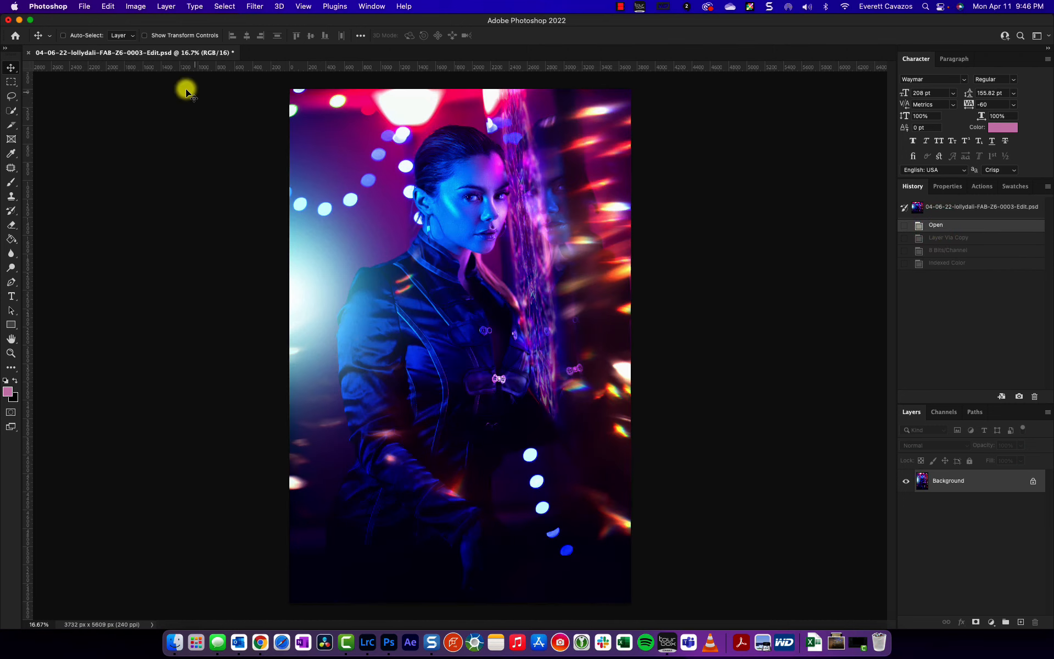
pyautogui.click(87, 6)
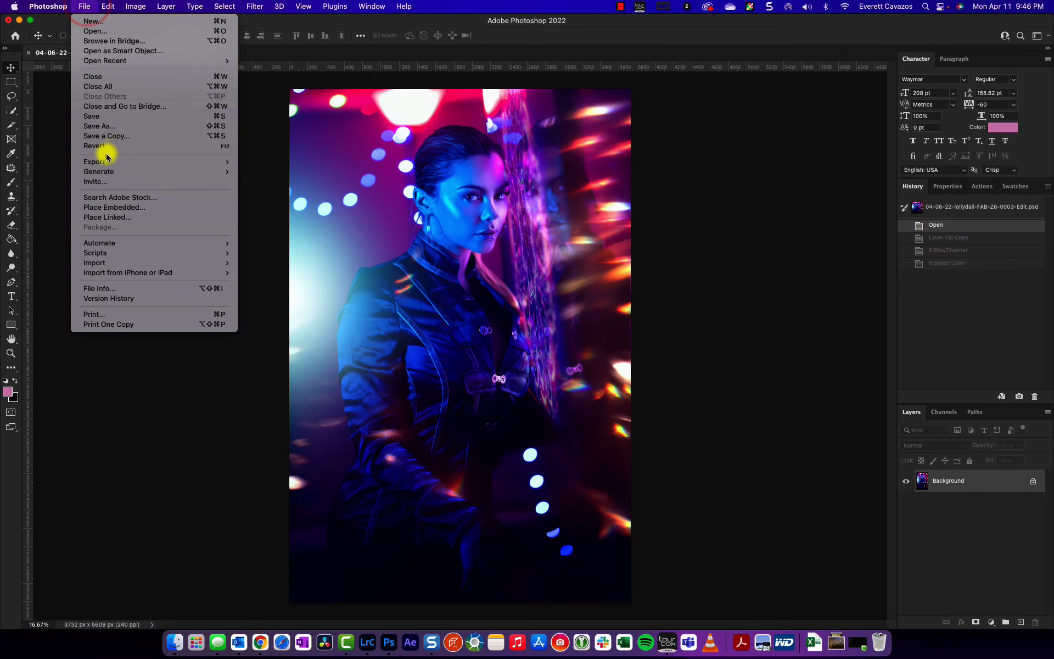
pyautogui.moveTo(107, 161)
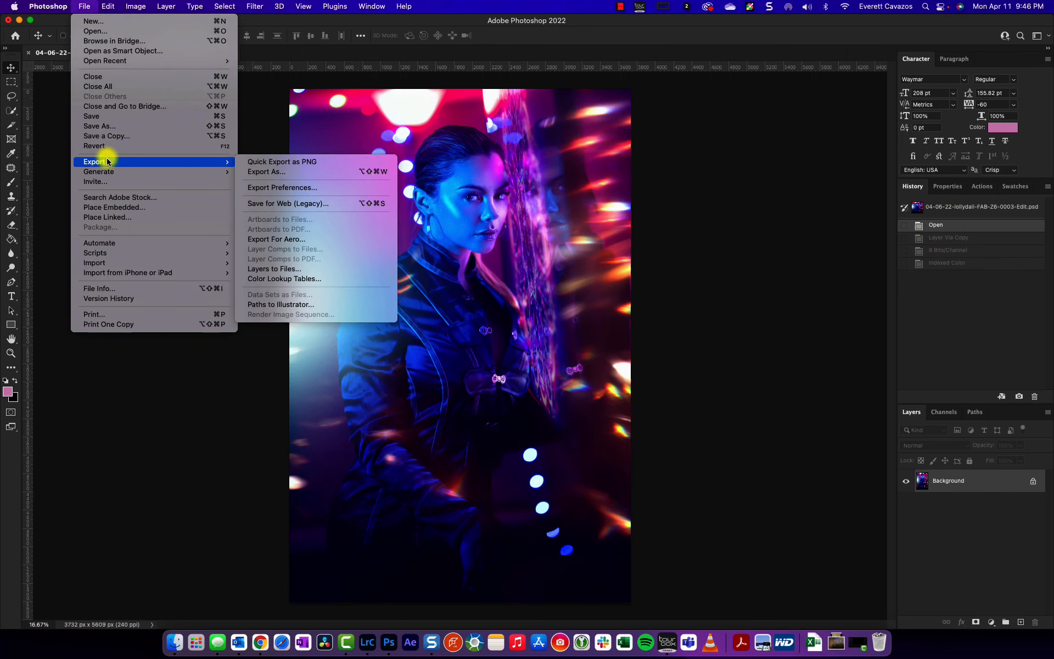
pyautogui.click(292, 204)
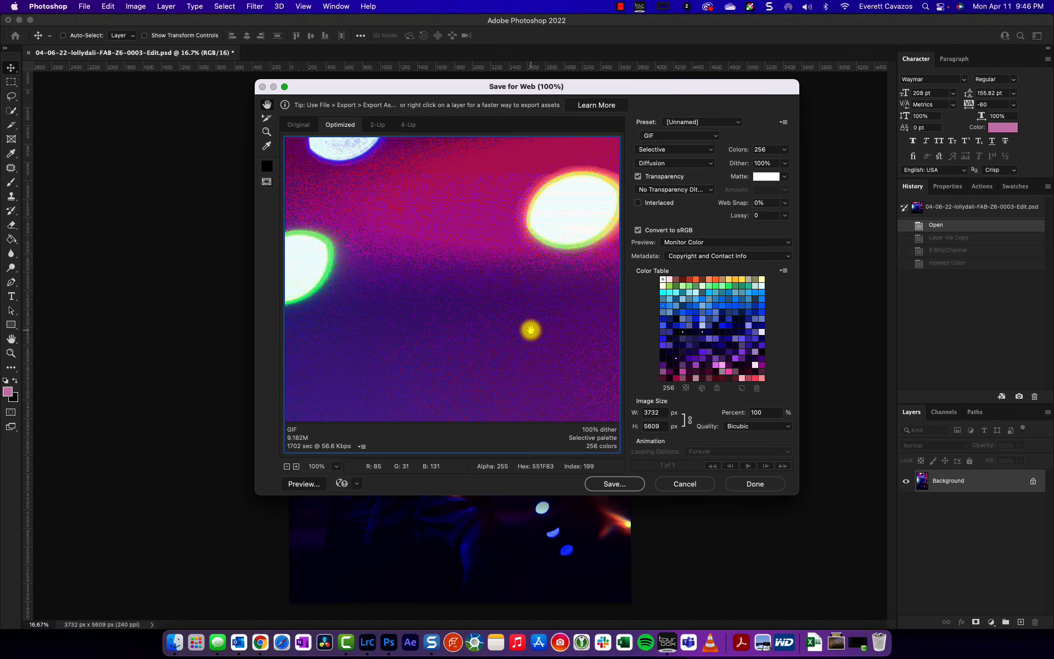
pyautogui.doubleClick(769, 149)
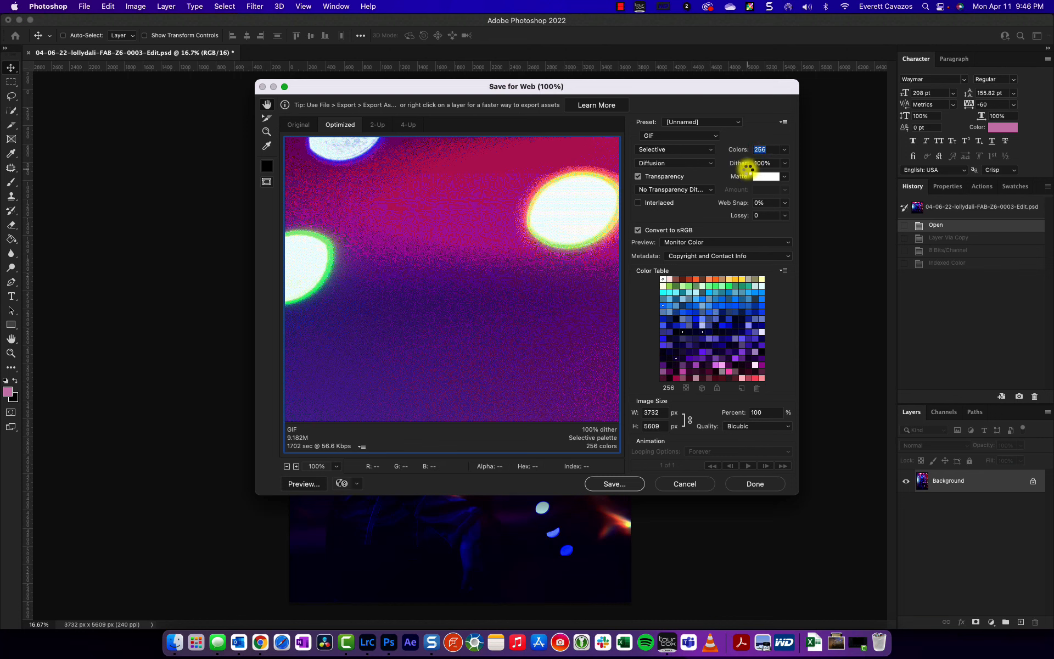
pyautogui.write('5')
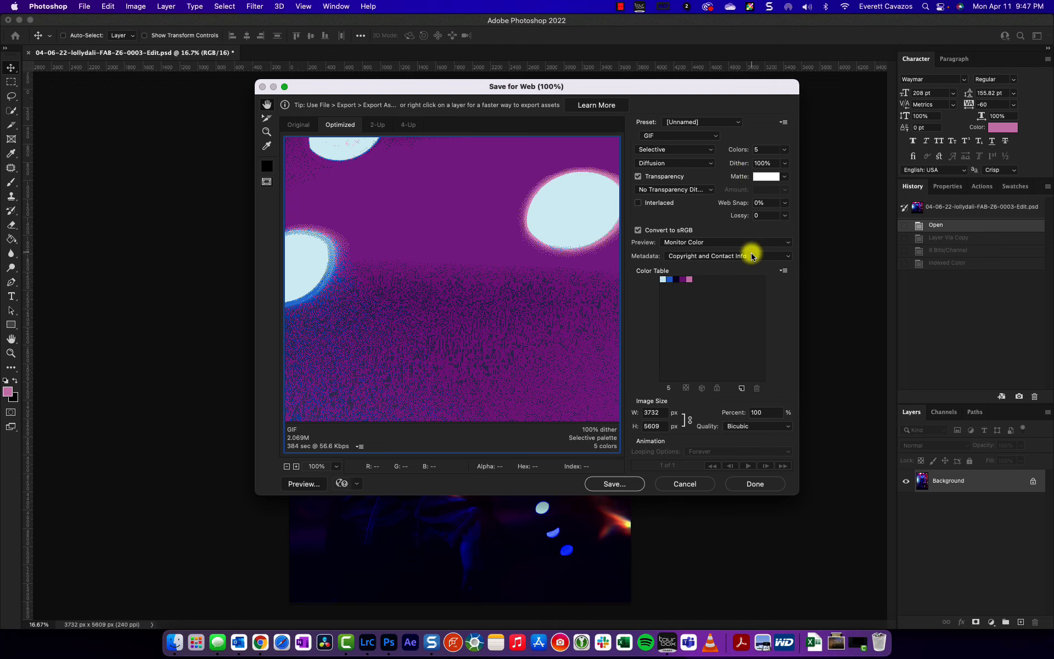
# Save the GIF color table to the Desktop as 5color.act, replacing the existing file, and leave Save for Web without exporting.
pyautogui.click(784, 271)
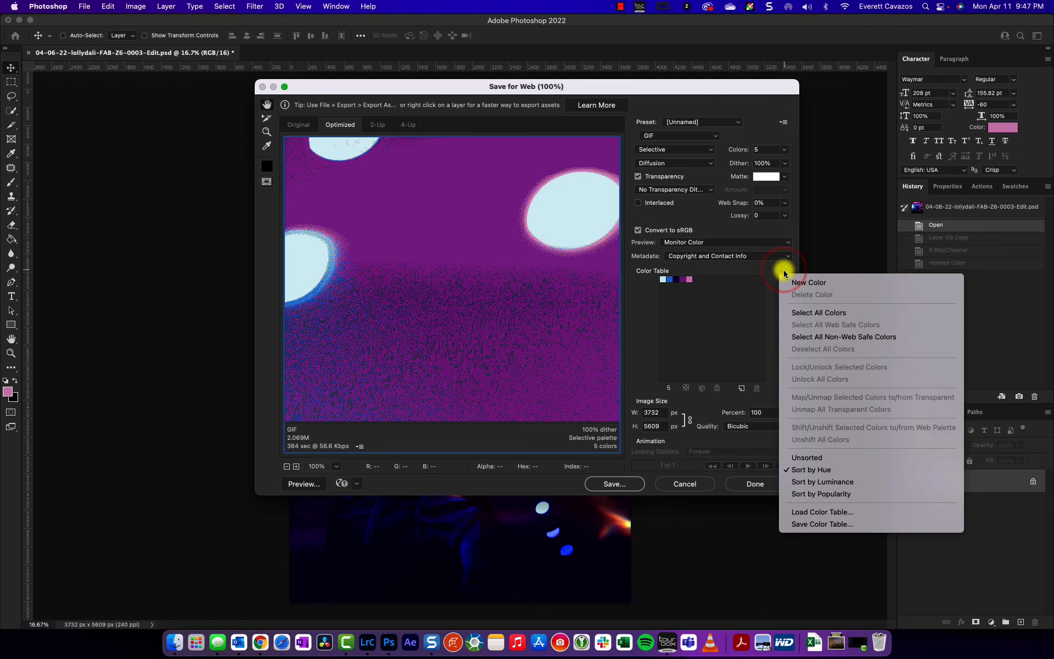
pyautogui.click(783, 272)
pyautogui.click(784, 271)
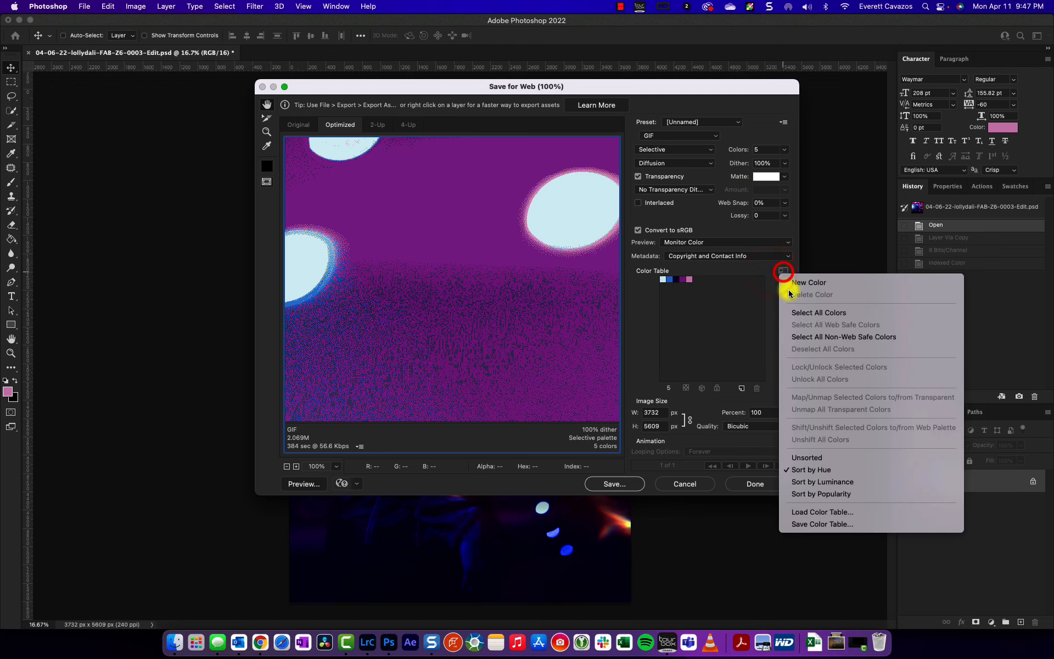
pyautogui.click(820, 526)
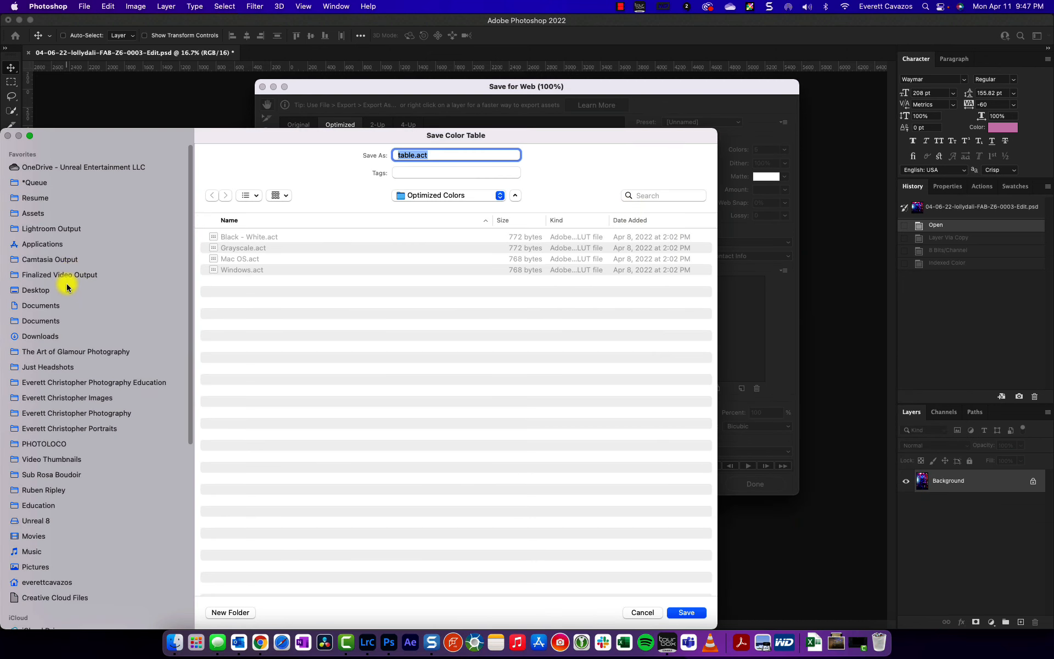
pyautogui.click(67, 288)
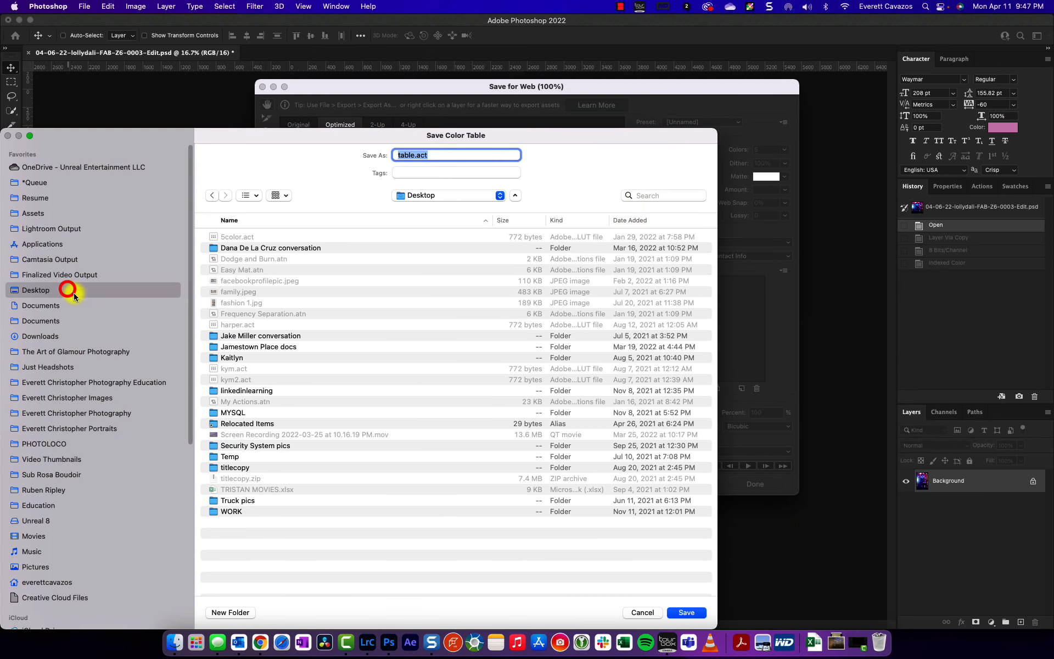
pyautogui.click(235, 238)
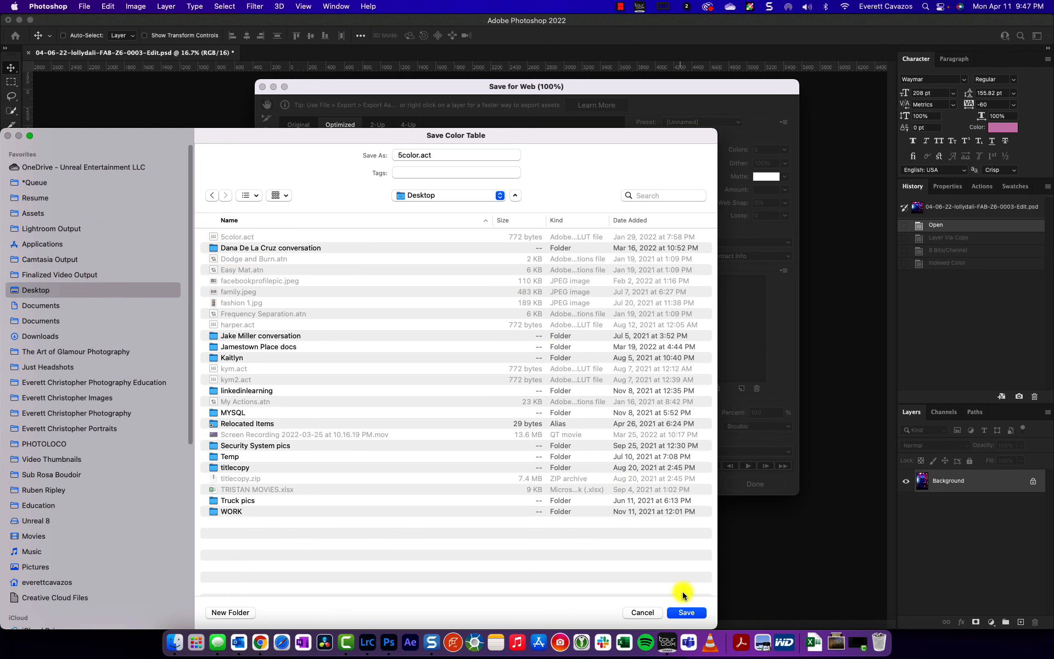
pyautogui.click(693, 611)
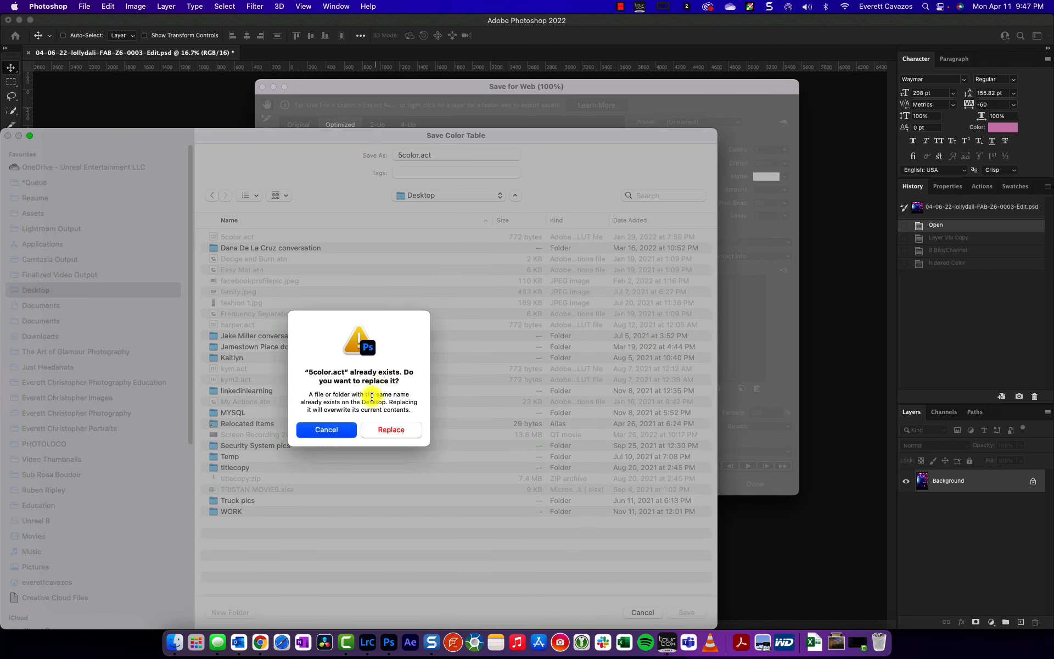
pyautogui.click(392, 431)
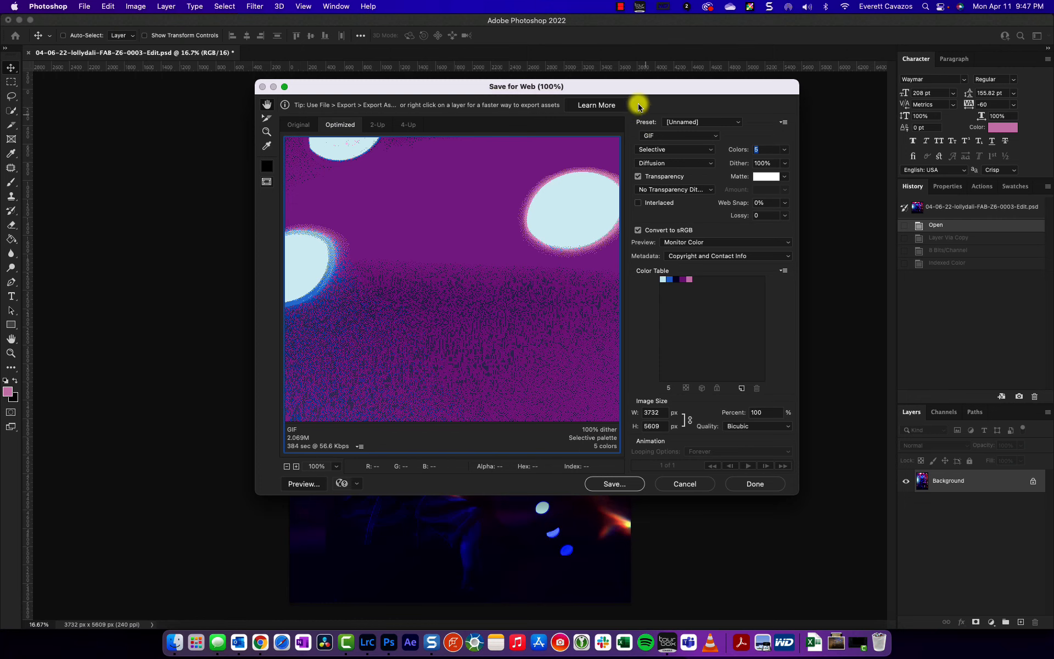
pyautogui.click(694, 483)
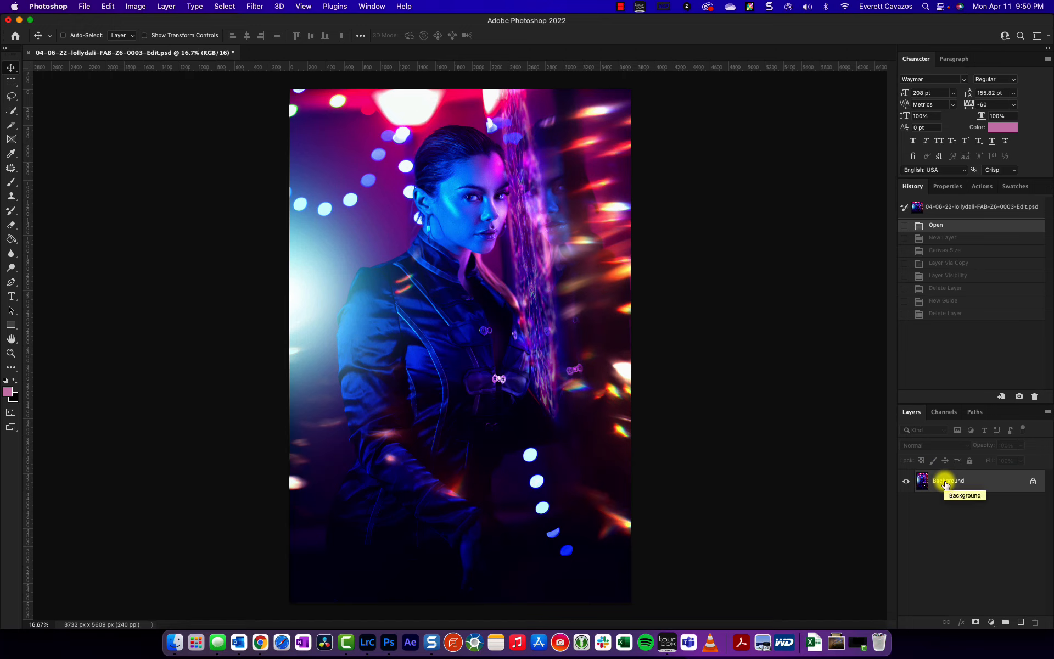
pyautogui.press('super+j')
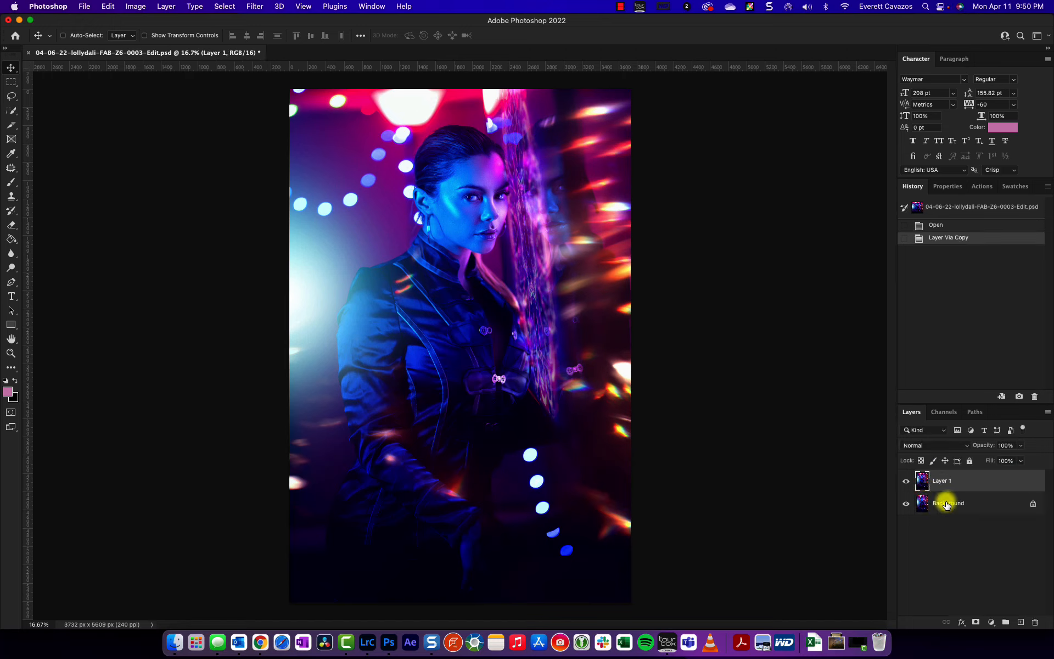
pyautogui.click(943, 506)
pyautogui.doubleClick(944, 506)
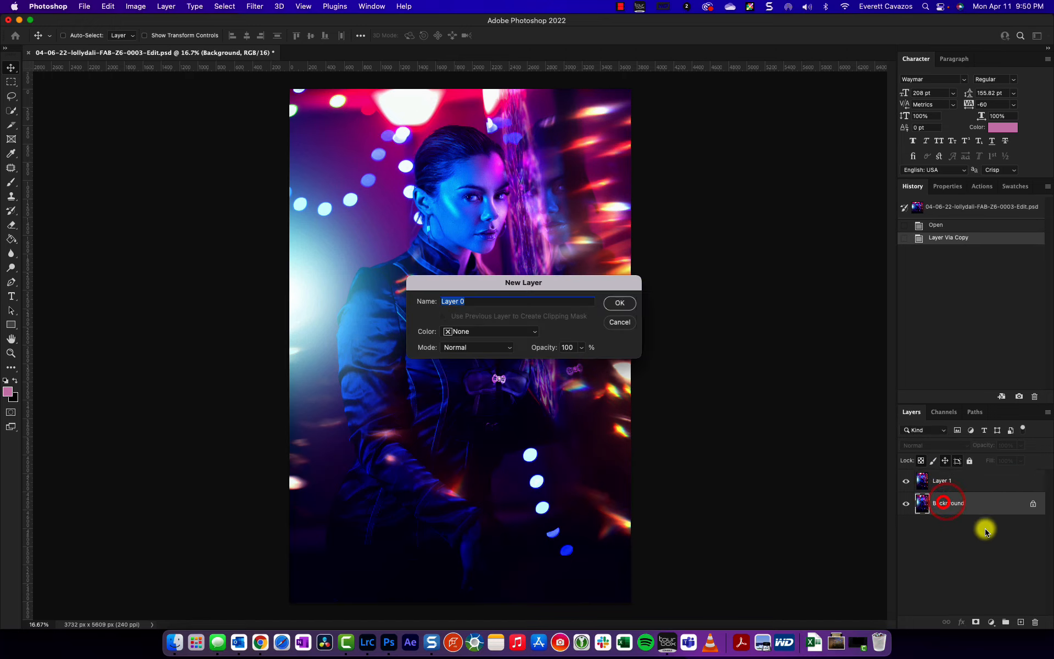
pyautogui.click(619, 324)
pyautogui.moveTo(939, 498); pyautogui.dragTo(1035, 622)
pyautogui.click(947, 237)
pyautogui.click(945, 225)
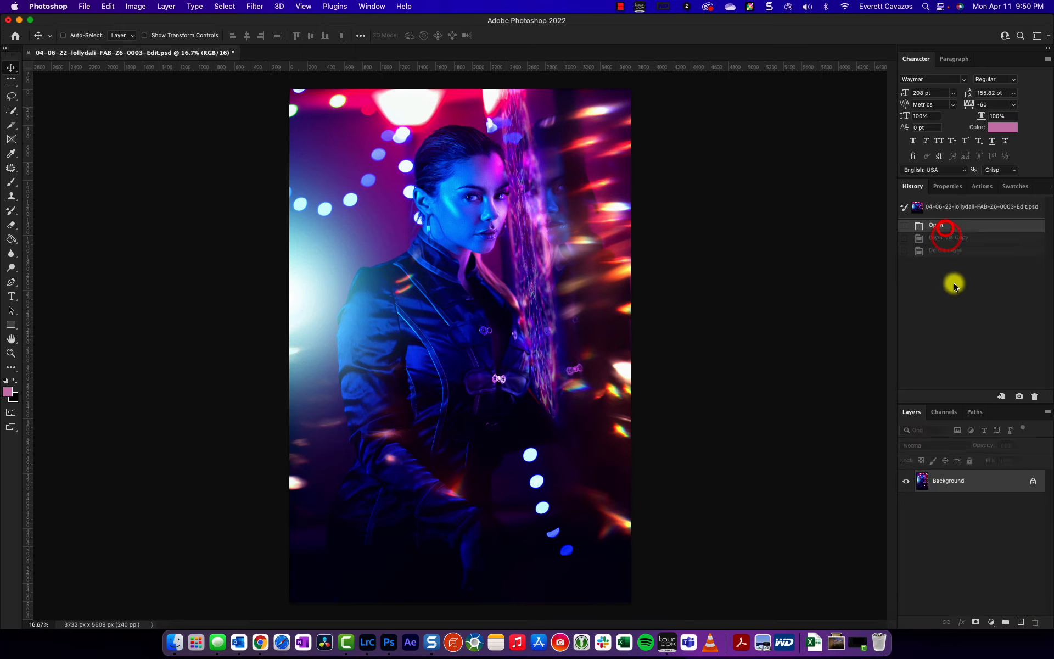
# Convert the Background into regular Layer 0 and add an empty Layer 1 above it.
pyautogui.doubleClick(949, 482)
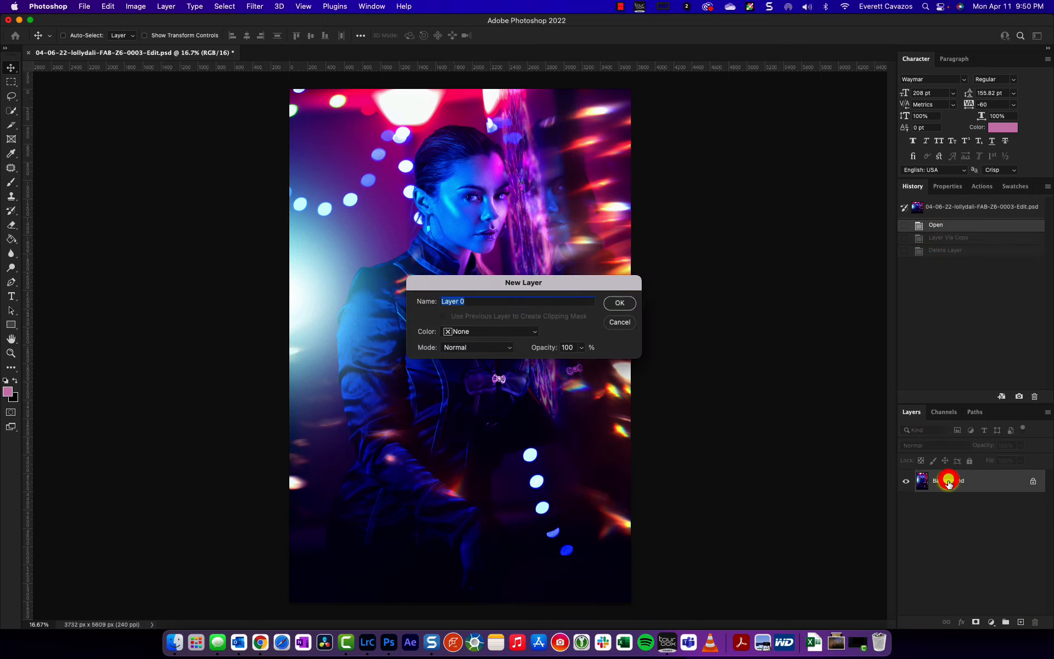
pyautogui.click(624, 305)
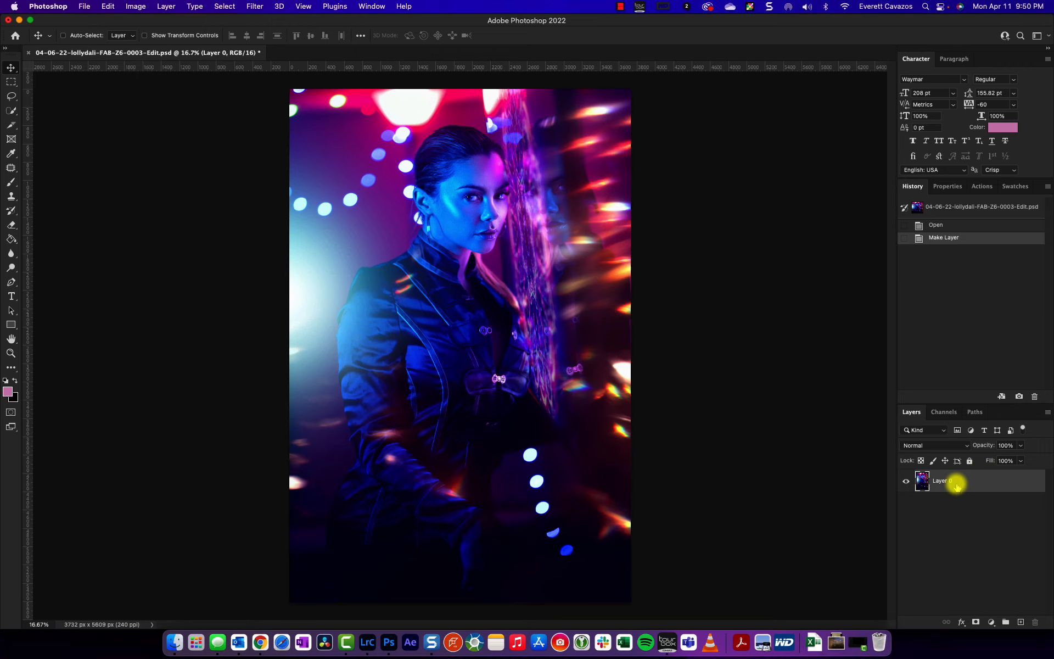
pyautogui.press('super+shift+n')
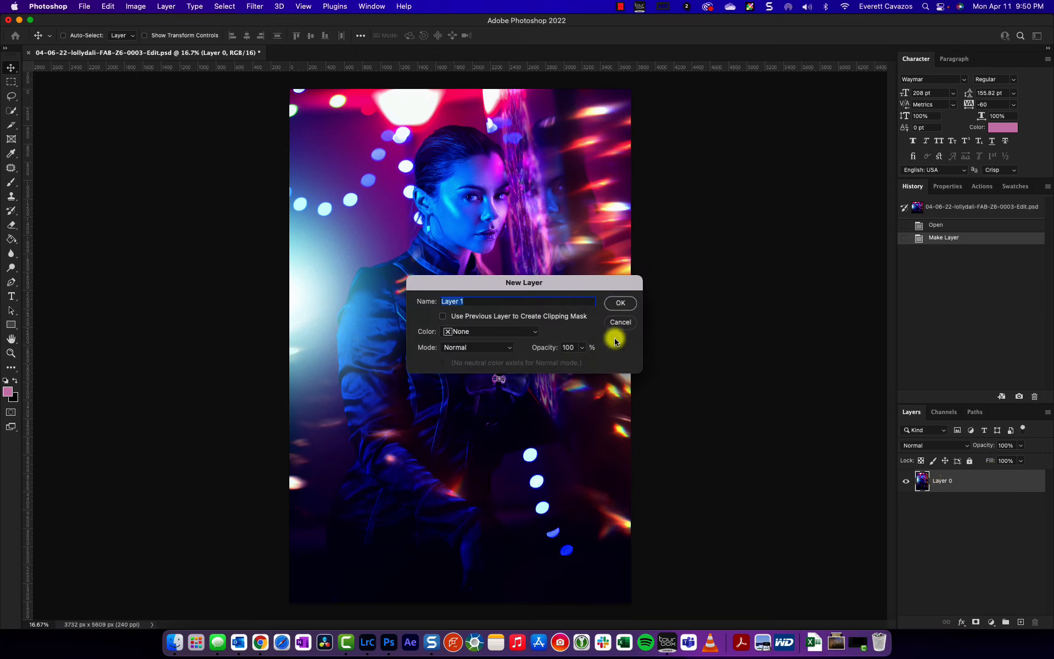
pyautogui.click(617, 304)
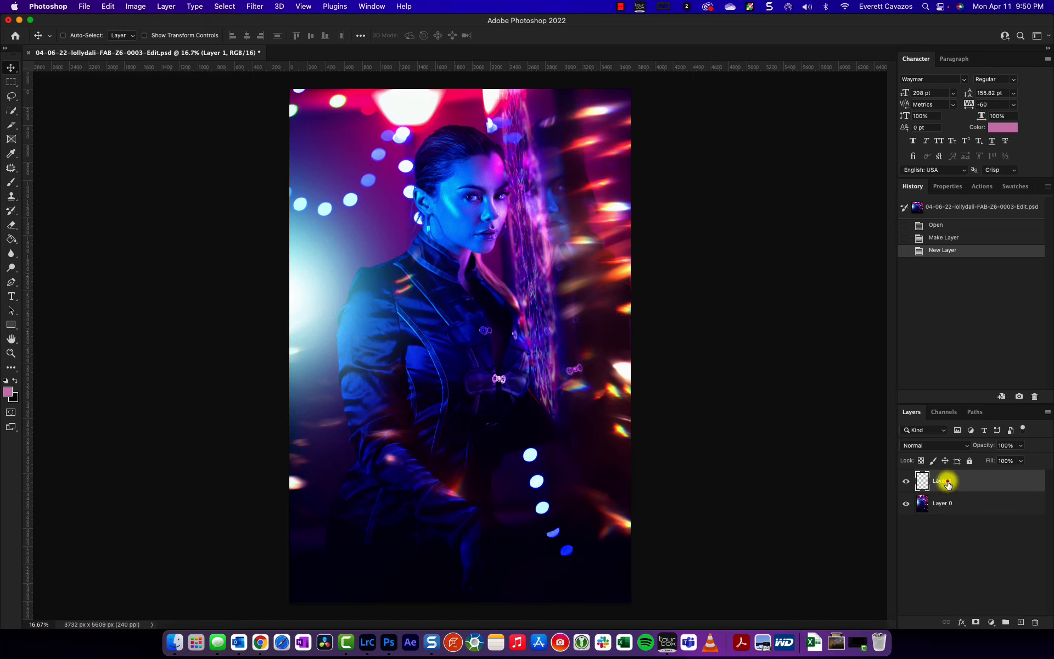
# Extend the canvas on its right side to a width of 4478 px, using a relative percent width and a middle-left anchor.
pyautogui.click(218, 7)
pyautogui.moveTo(135, 7)
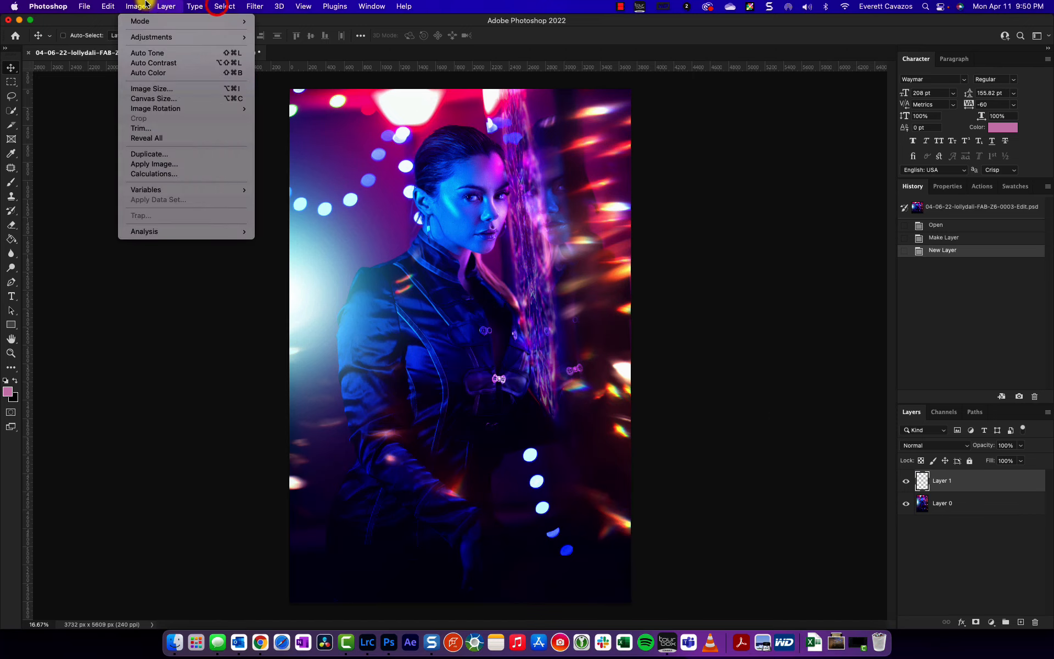
pyautogui.click(163, 99)
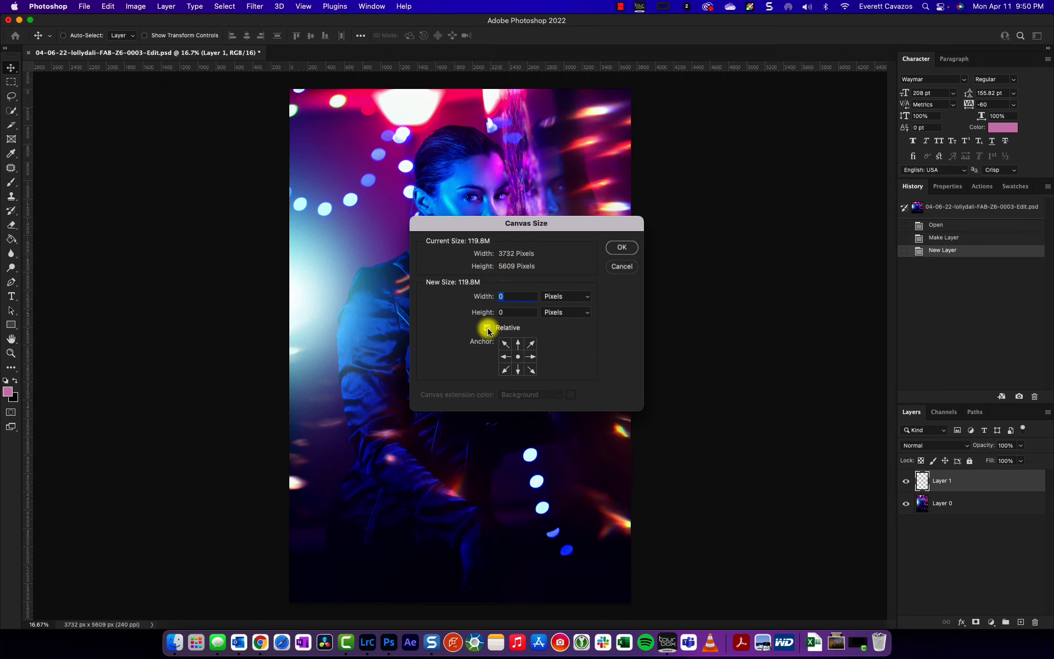
pyautogui.click(505, 358)
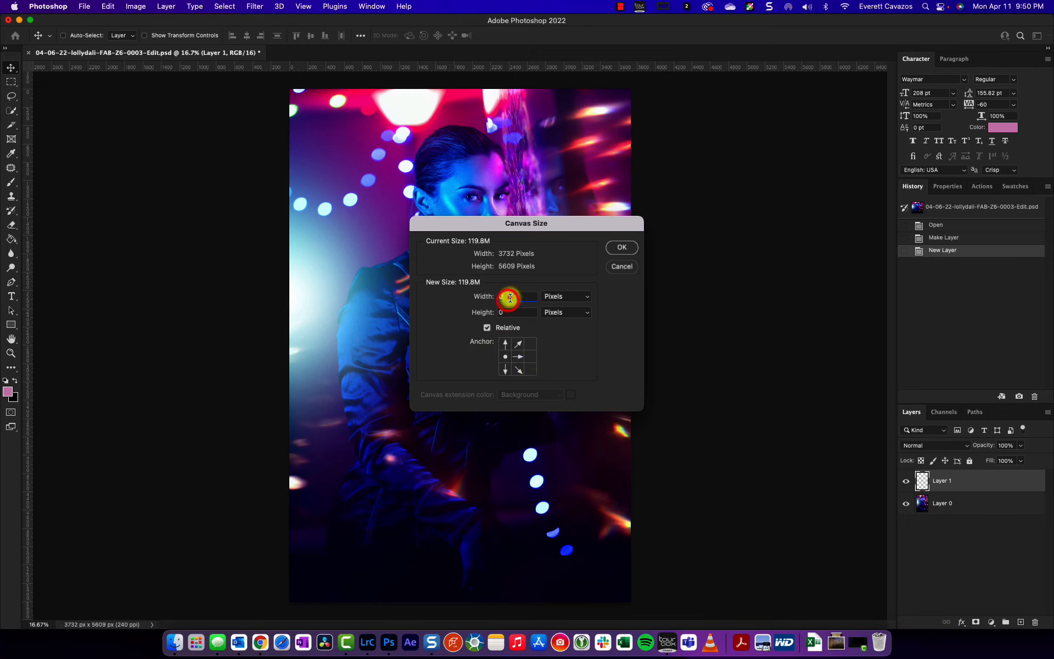
pyautogui.click(554, 297)
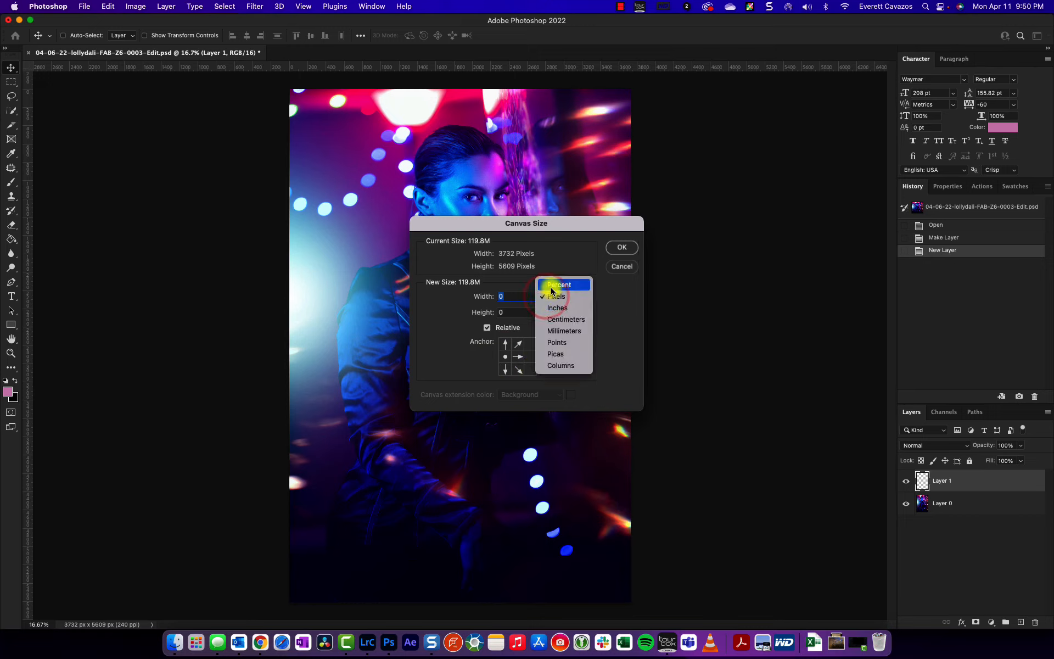
pyautogui.click(552, 286)
pyautogui.click(516, 296)
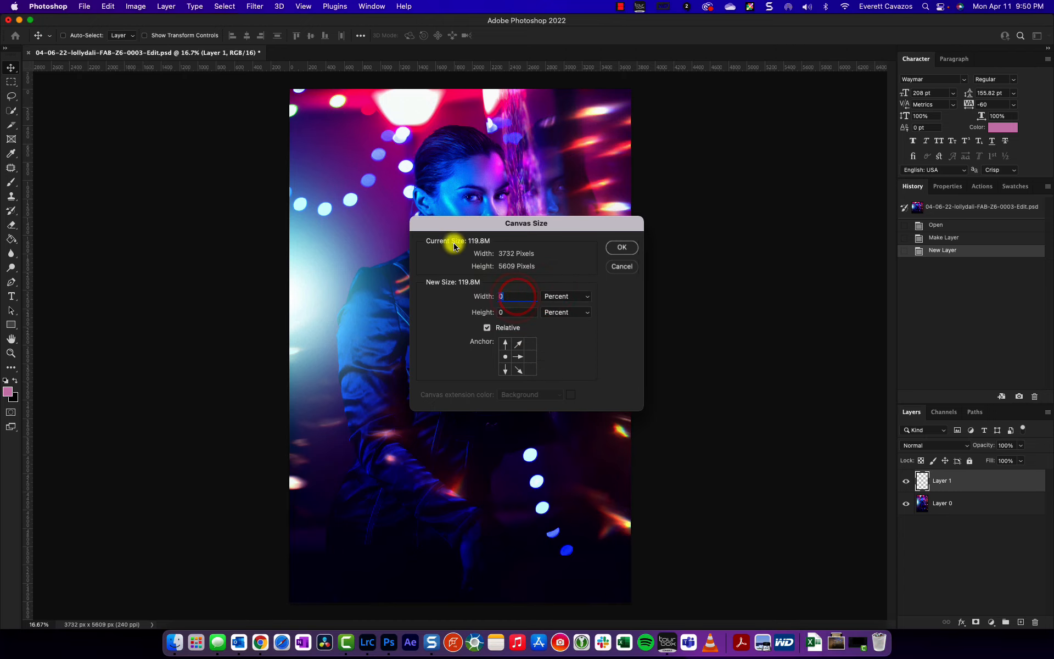
pyautogui.click(623, 248)
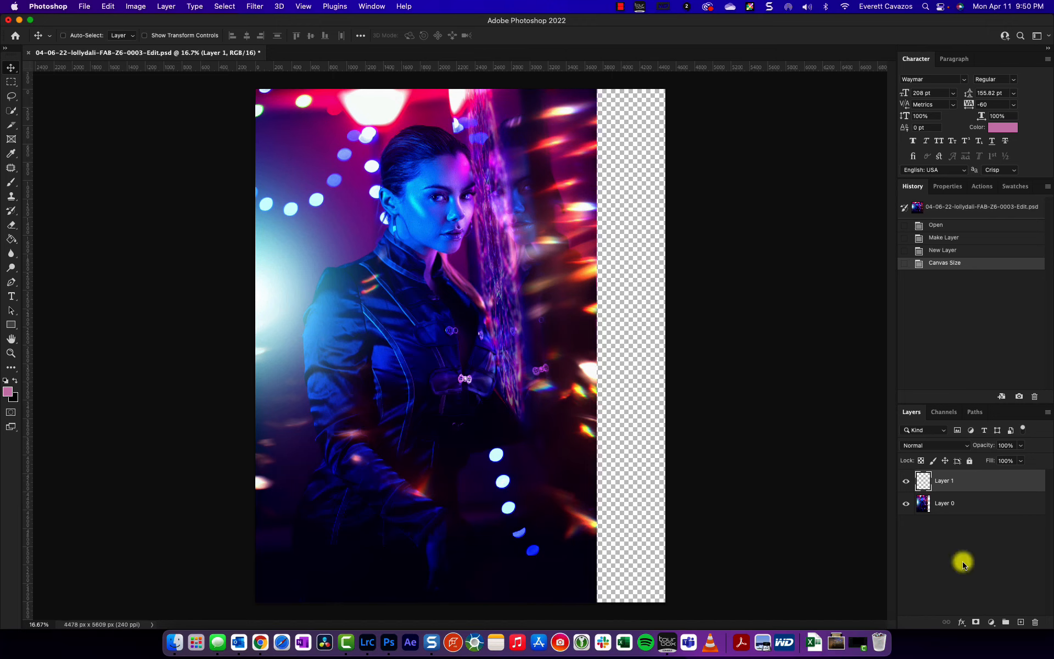
# Select Layer 0 and place a vertical guide where the photo's right edge meets the transparent canvas extension.
pyautogui.click(940, 503)
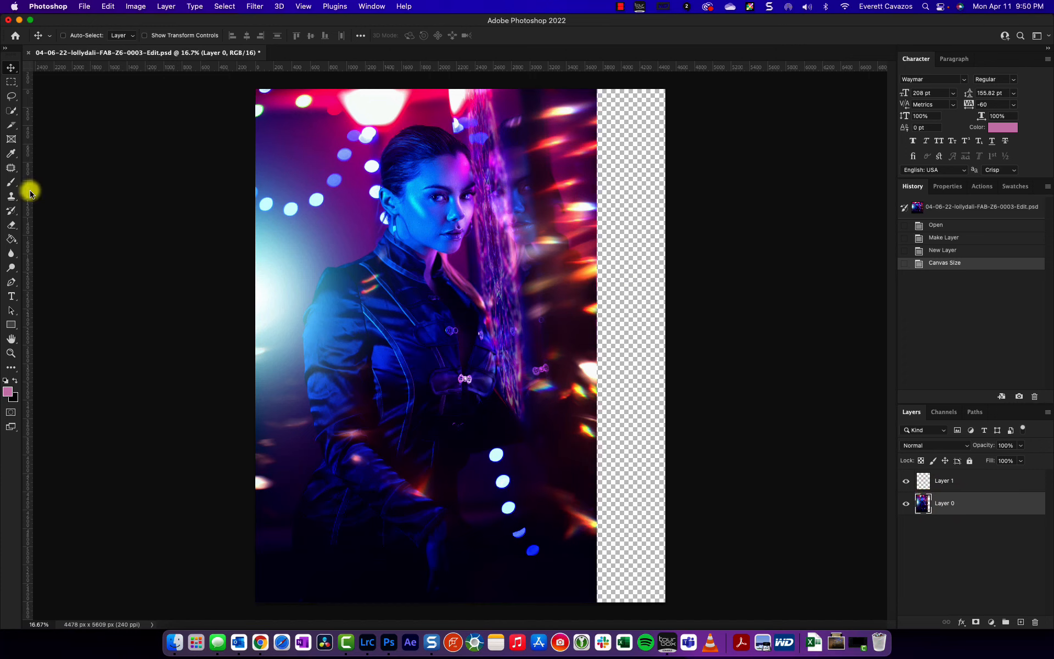
pyautogui.moveTo(31, 193); pyautogui.dragTo(597, 266)
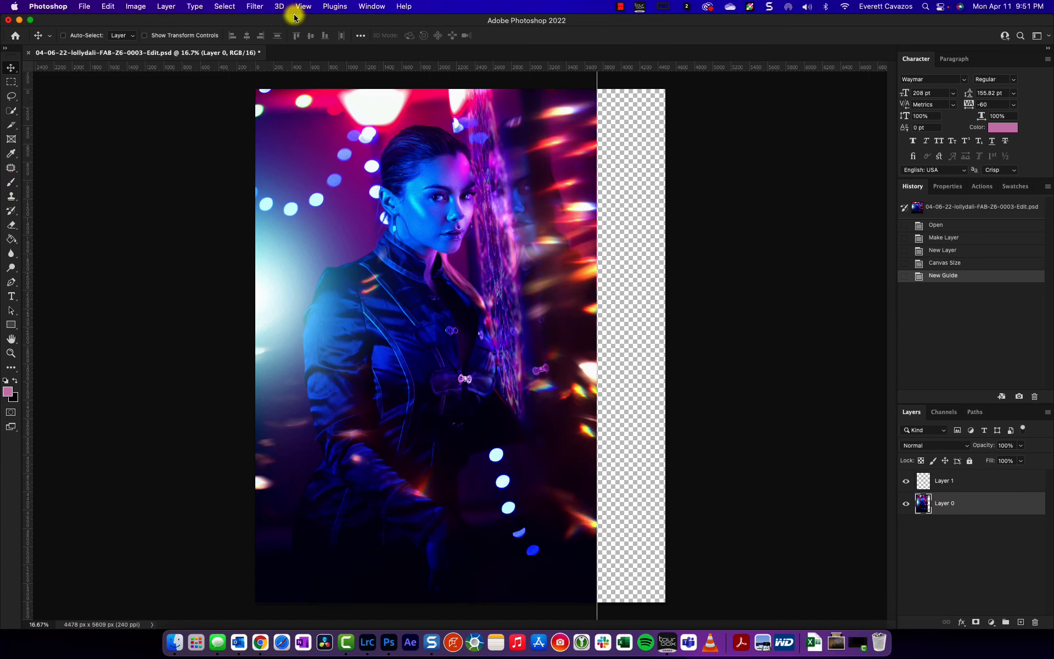
pyautogui.click(302, 6)
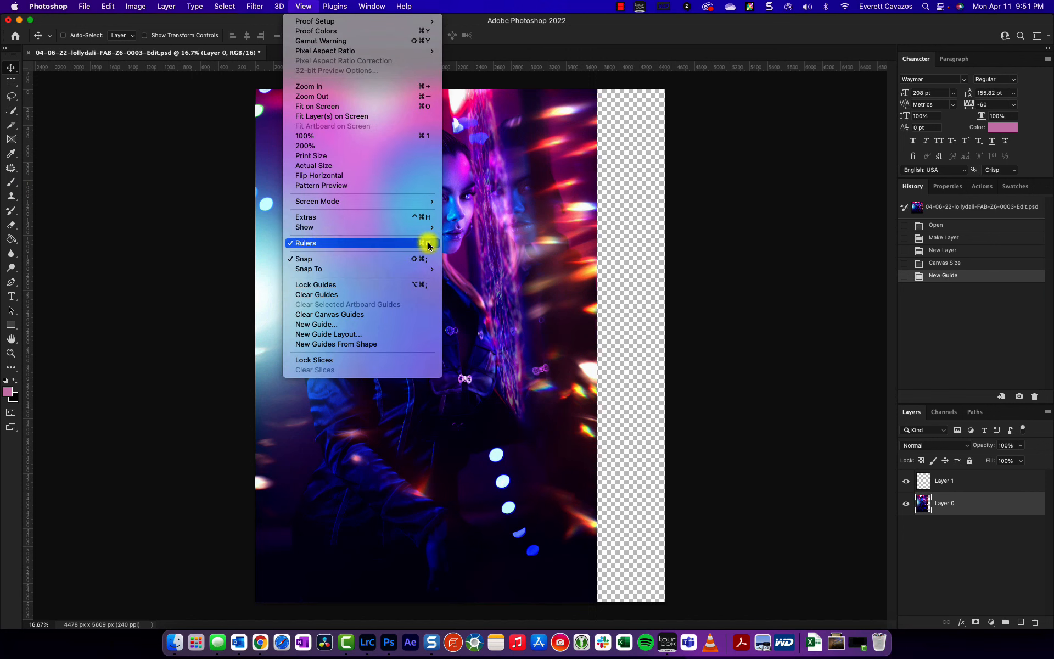
pyautogui.click(620, 25)
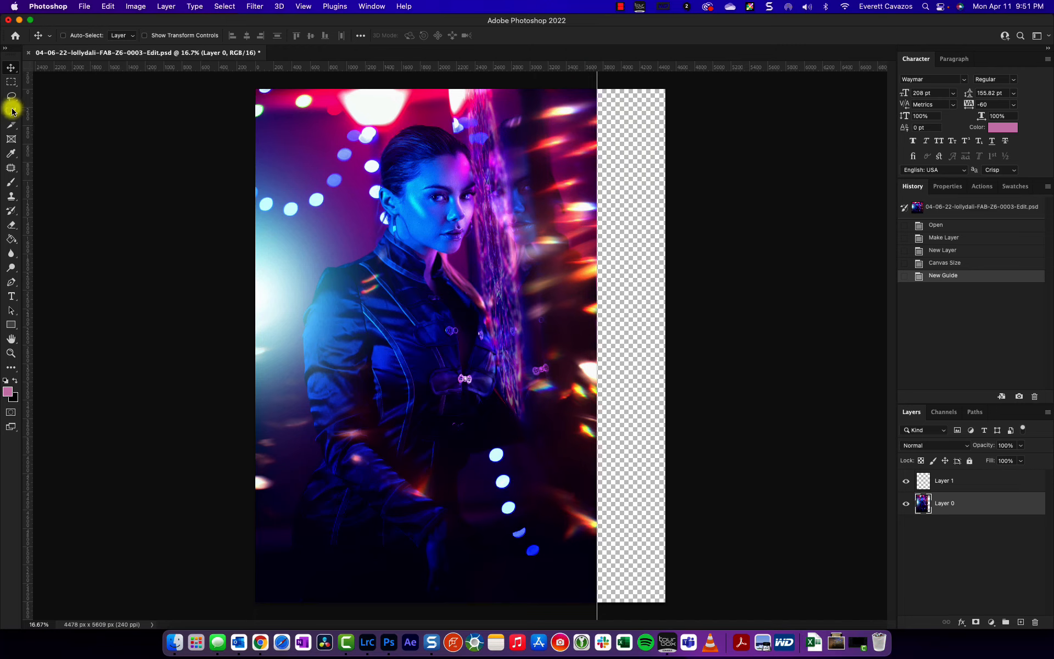
# Use the Slice tool to divide the whole canvas horizontally into 5 evenly spaced slices.
pyautogui.moveTo(12, 128); pyautogui.dragTo(30, 142)
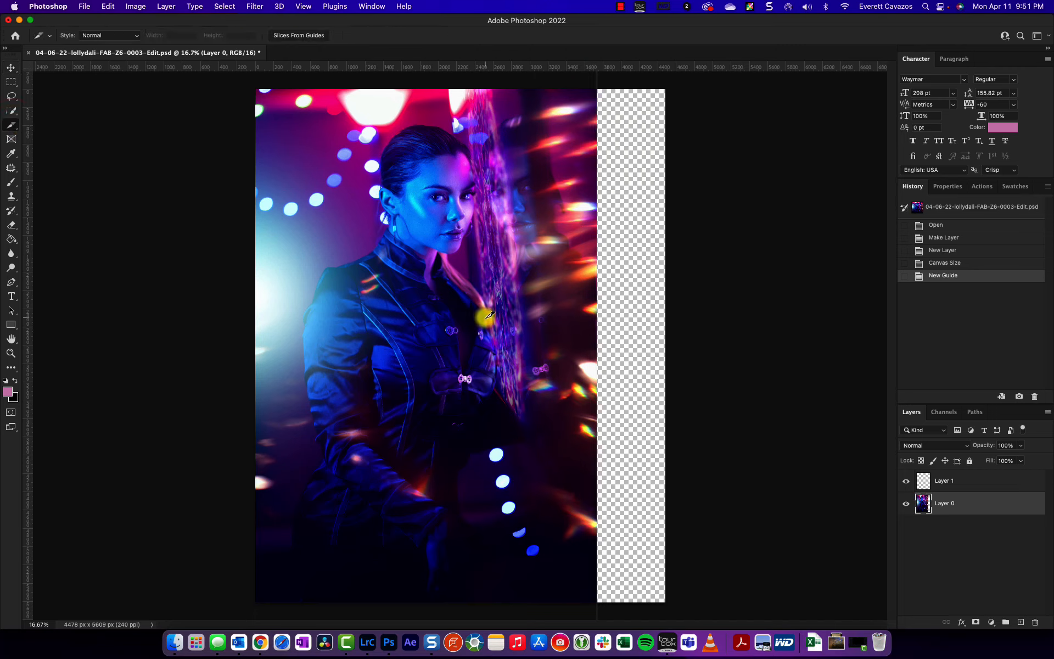
pyautogui.rightClick(463, 225)
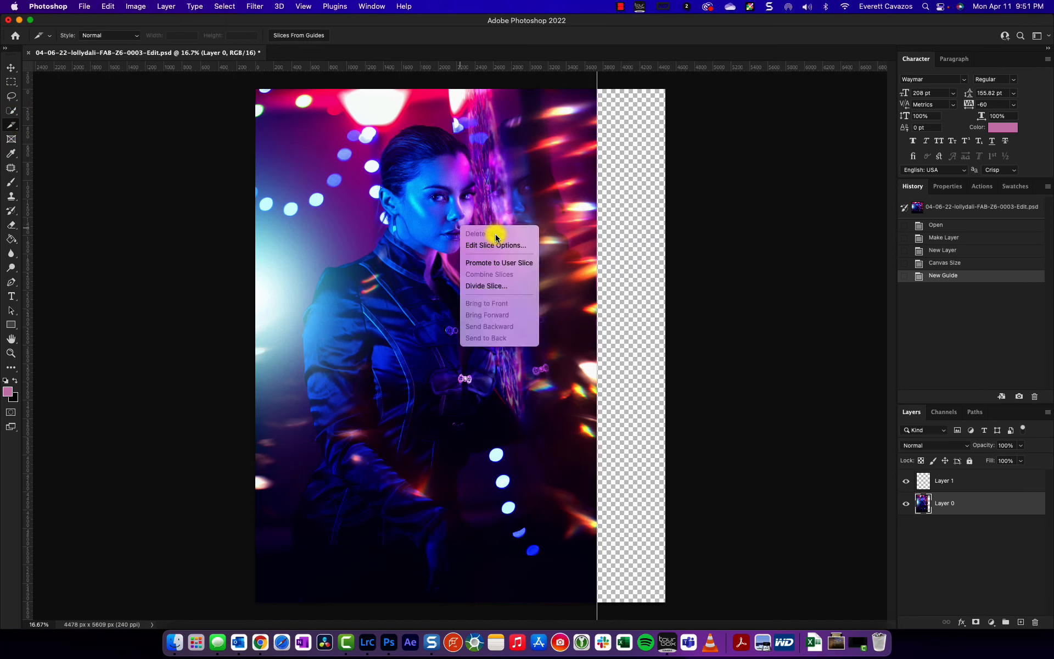
pyautogui.click(491, 285)
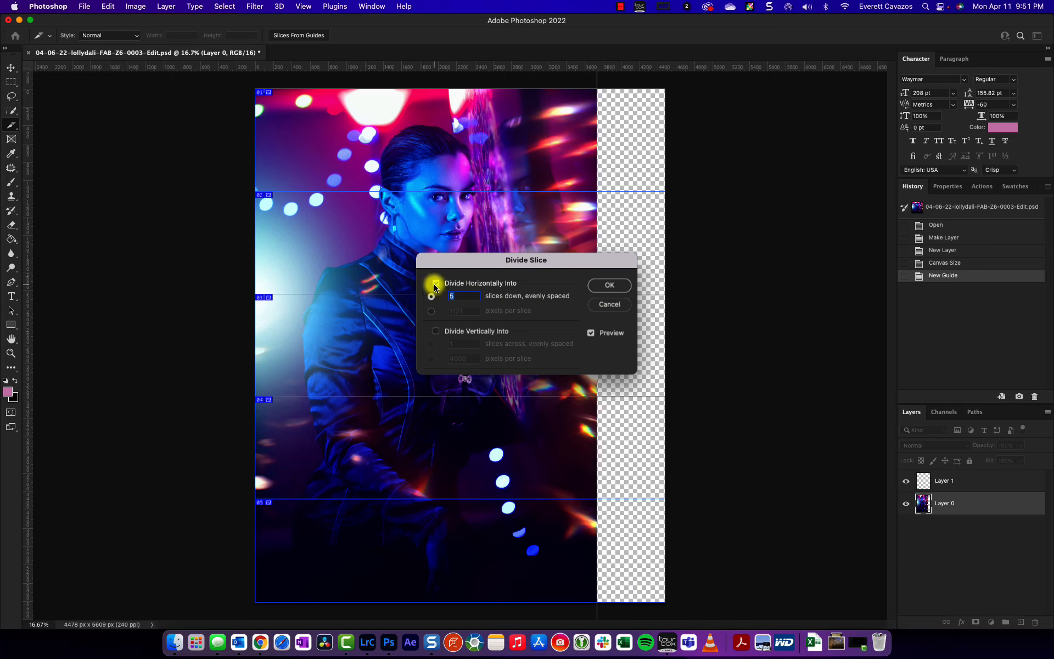
pyautogui.write('1')
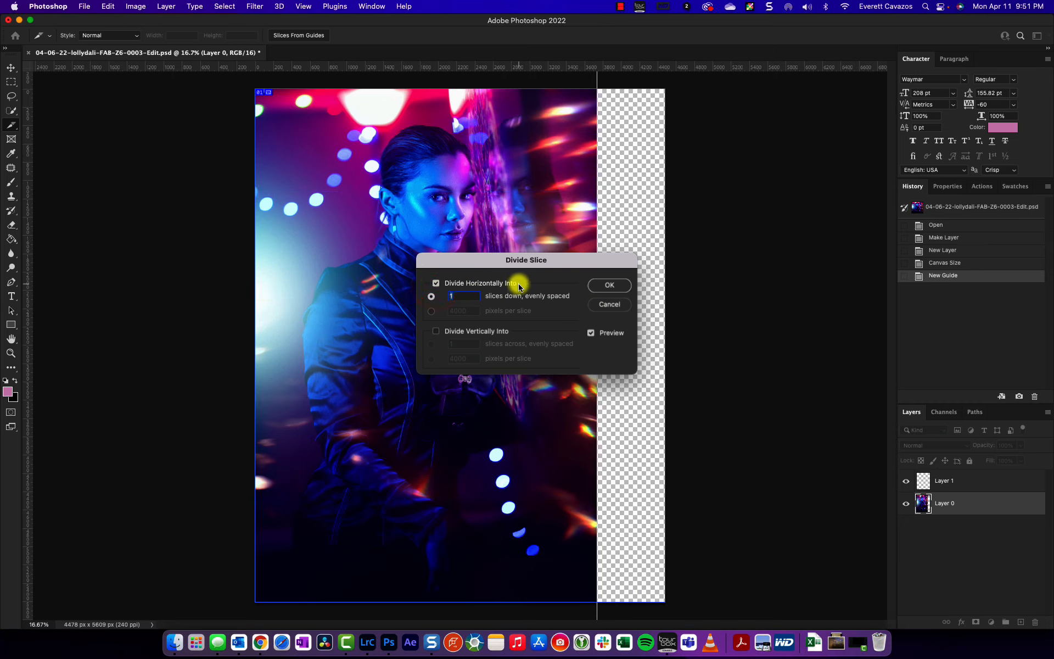
pyautogui.click(459, 295)
pyautogui.write('5')
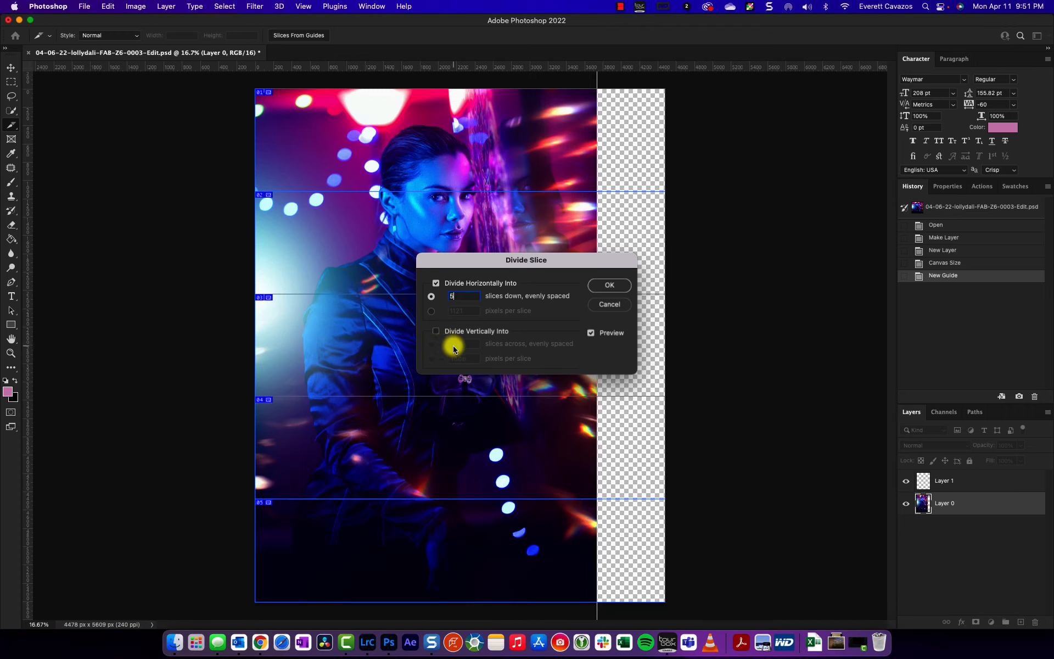
pyautogui.doubleClick(468, 296)
pyautogui.click(612, 285)
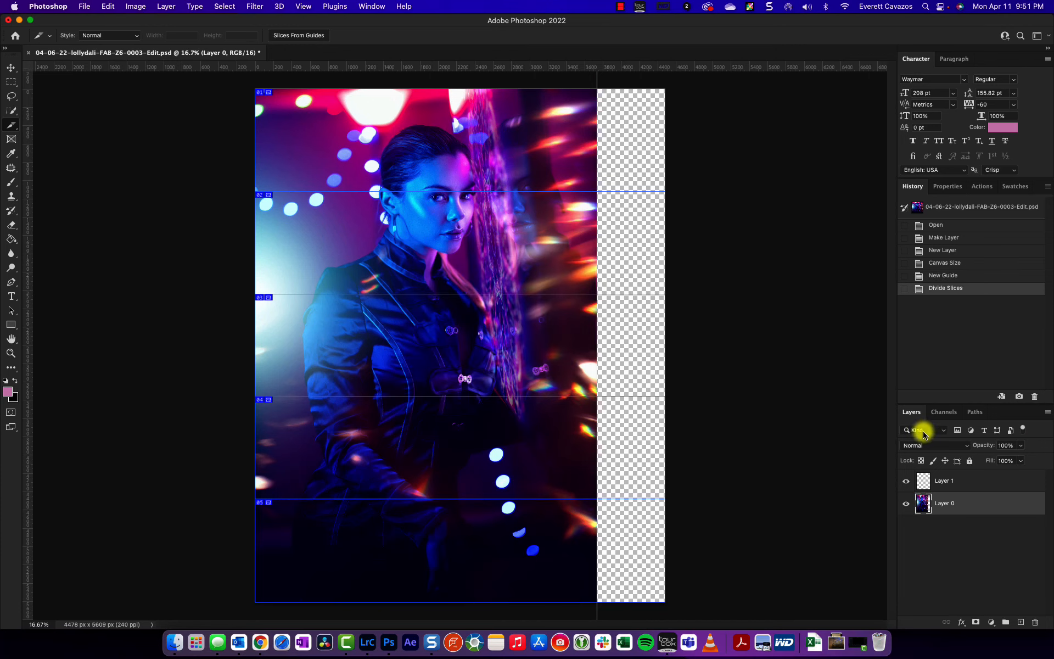
# On Layer 1, make a rectangular selection of the transparent strip's topmost slice, snapped to the guide and slice edges.
pyautogui.click(944, 483)
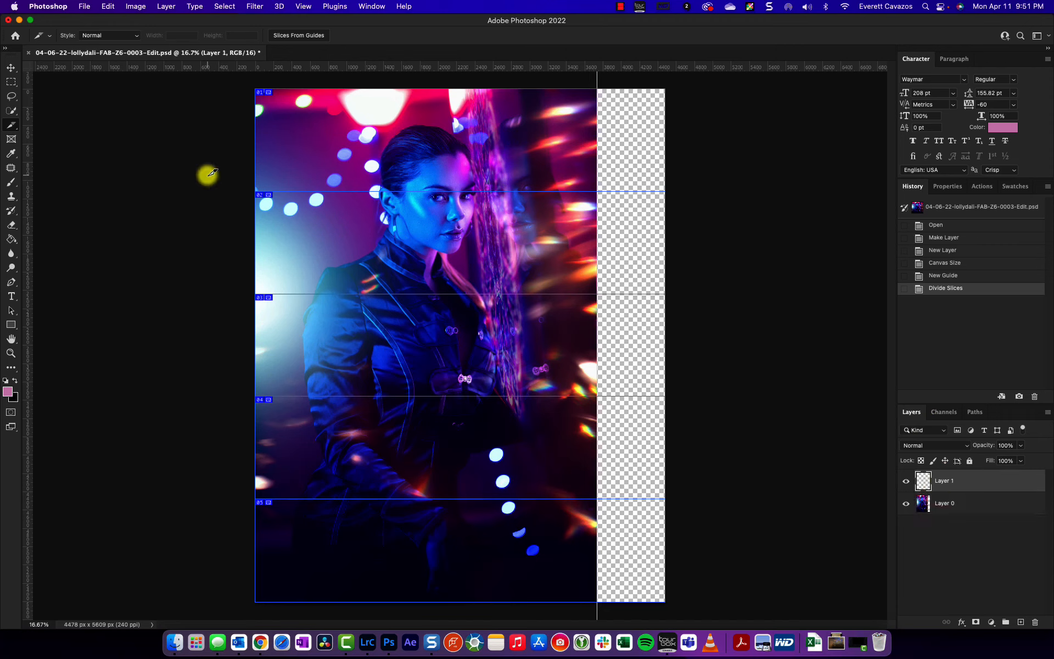
pyautogui.click(11, 82)
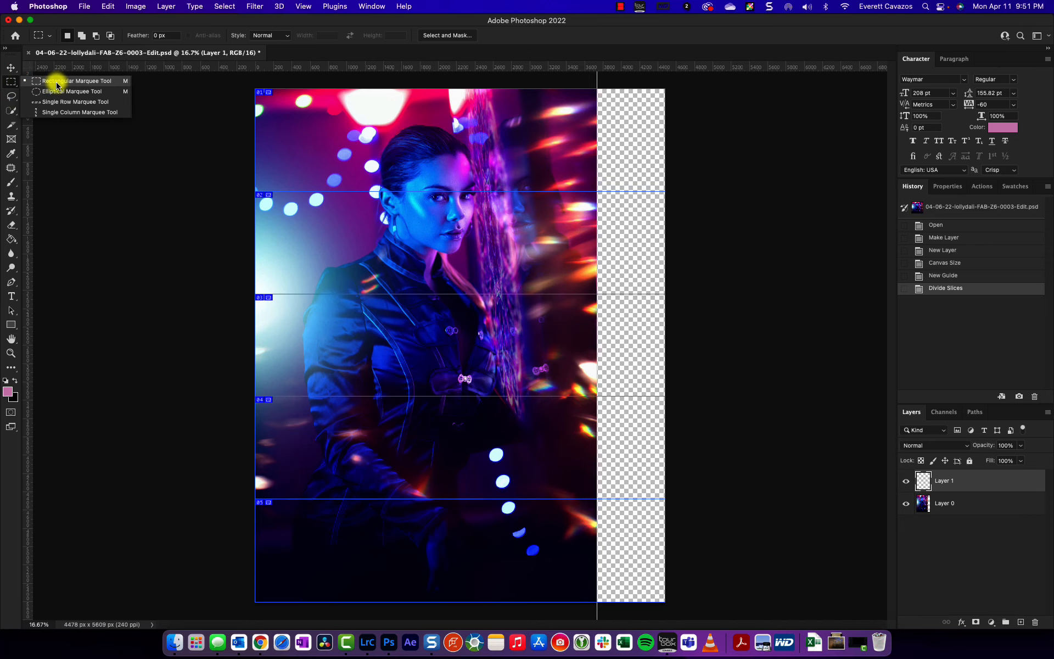
pyautogui.click(57, 85)
pyautogui.moveTo(677, 81); pyautogui.dragTo(601, 189)
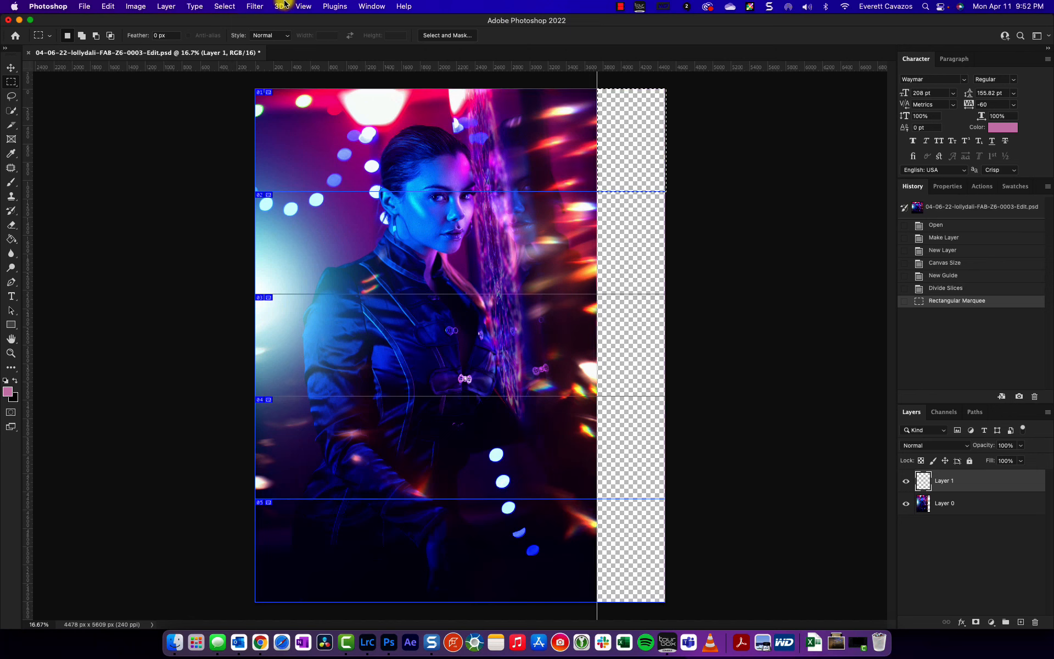
pyautogui.click(303, 6)
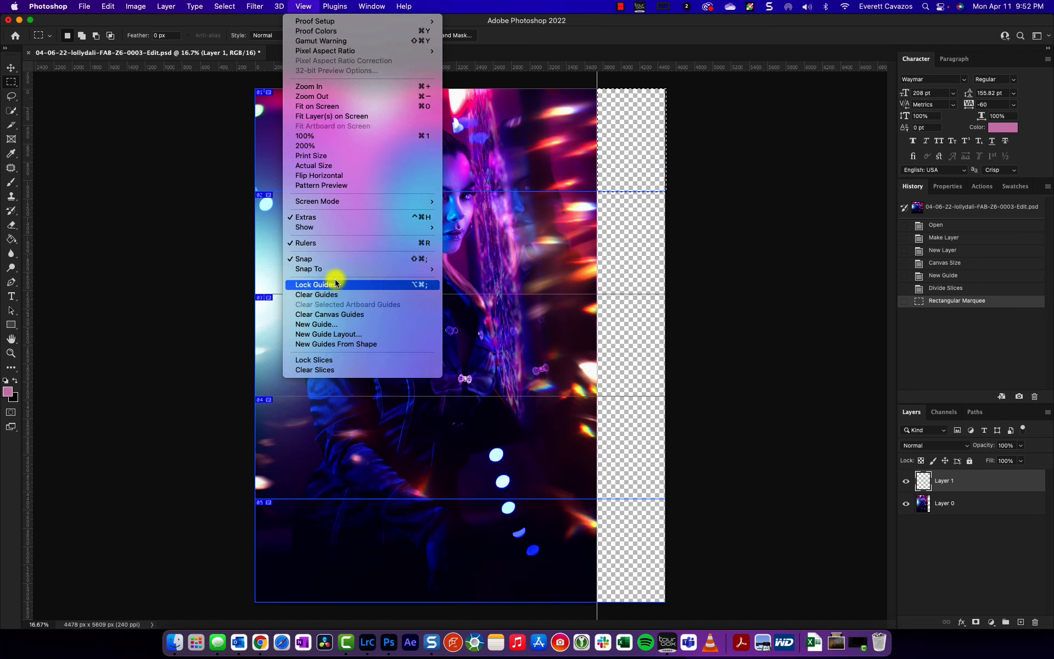
pyautogui.moveTo(336, 270)
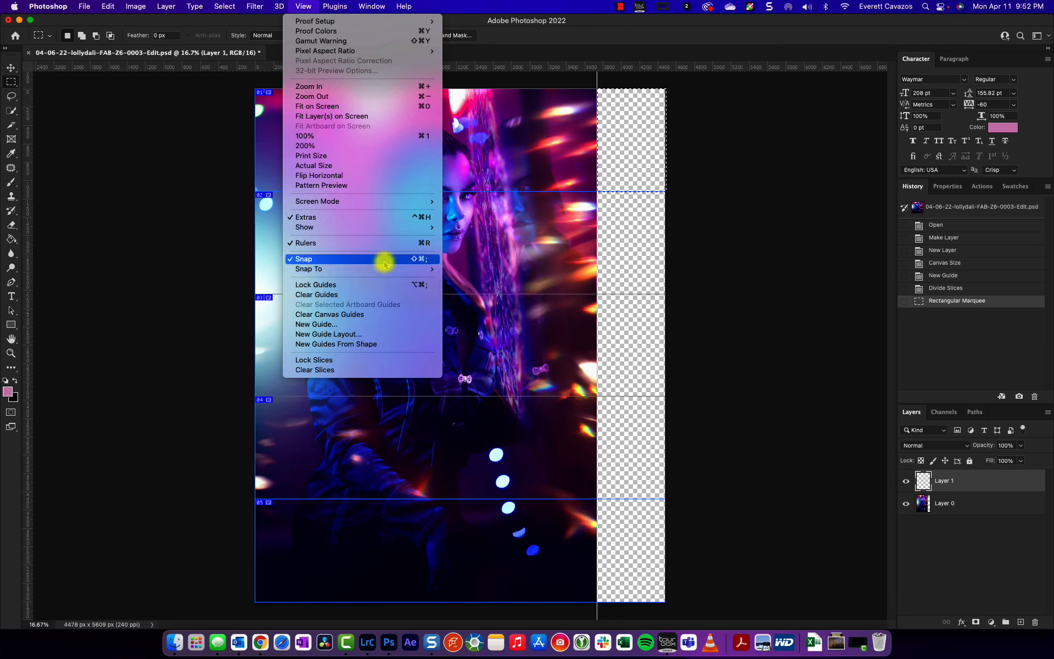
pyautogui.moveTo(384, 272)
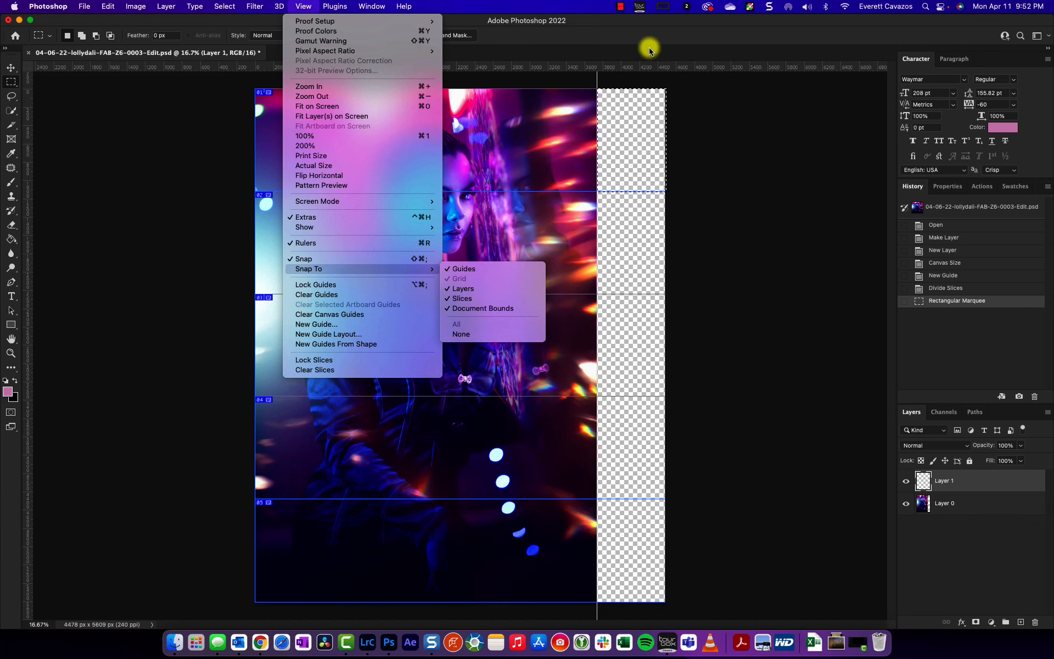
pyautogui.click(654, 29)
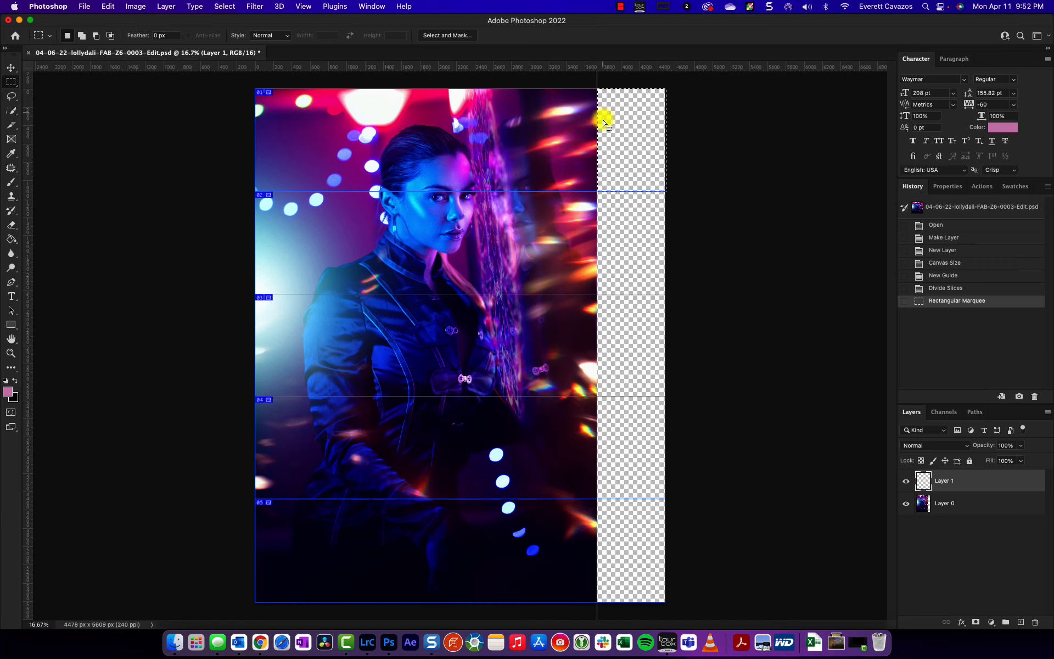
pyautogui.moveTo(669, 79); pyautogui.dragTo(600, 191)
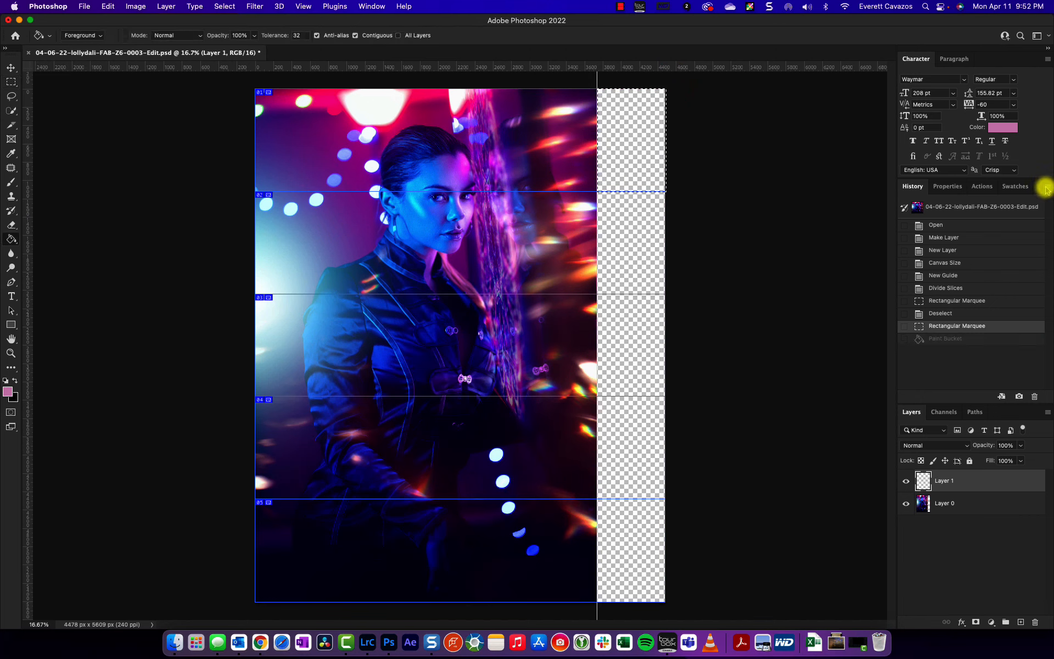
# Import 5color.act from the Desktop into the swatches and expand the 5color group.
pyautogui.click(1046, 190)
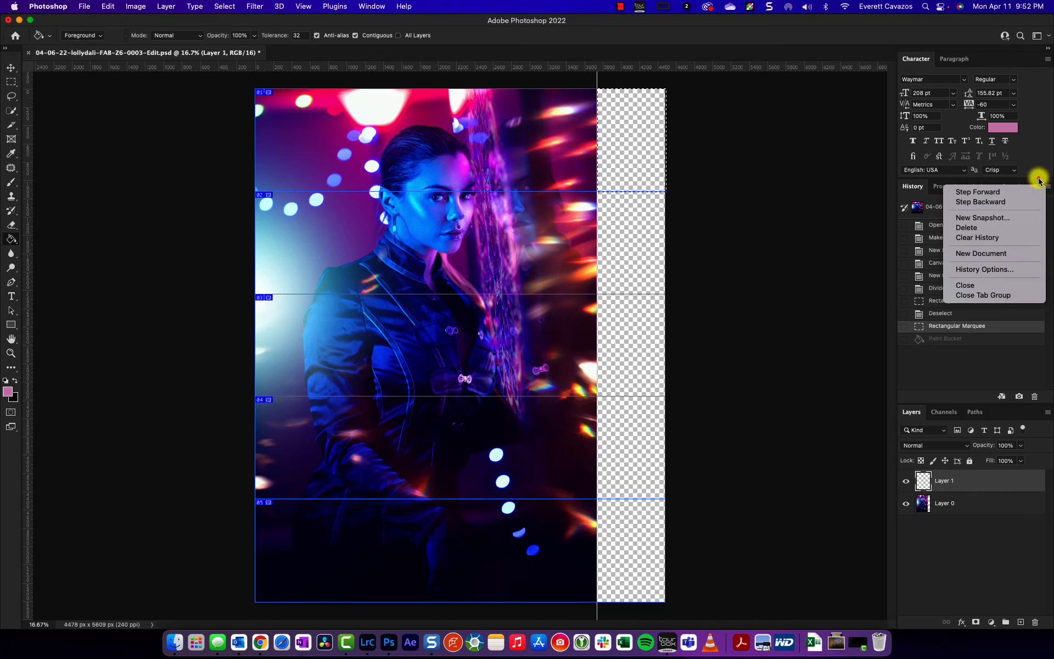
pyautogui.click(1040, 176)
pyautogui.click(1006, 187)
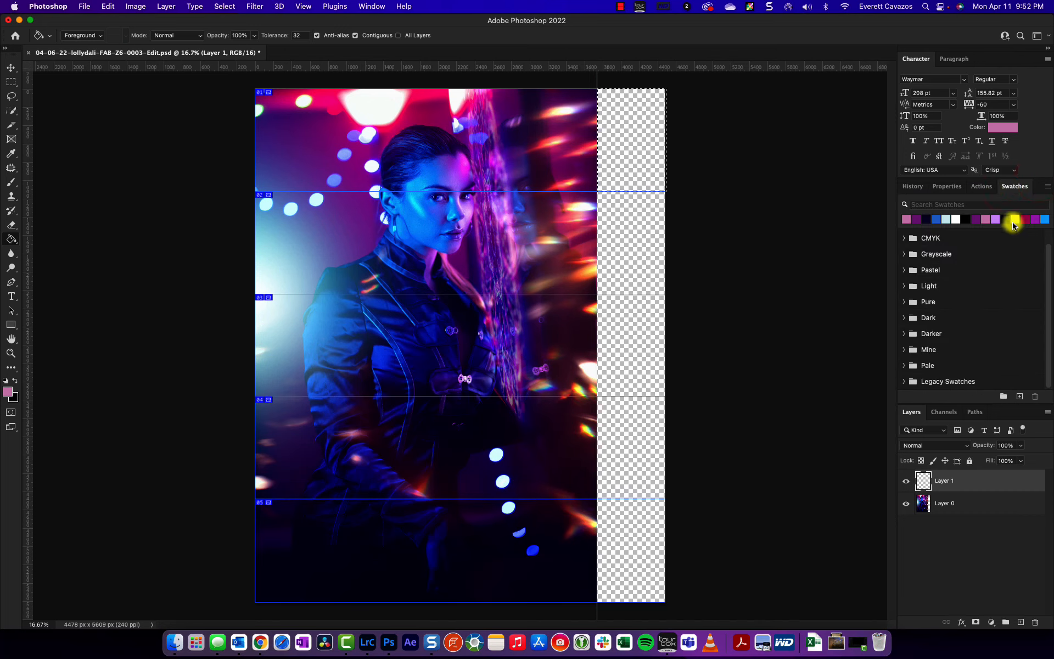
pyautogui.click(1047, 188)
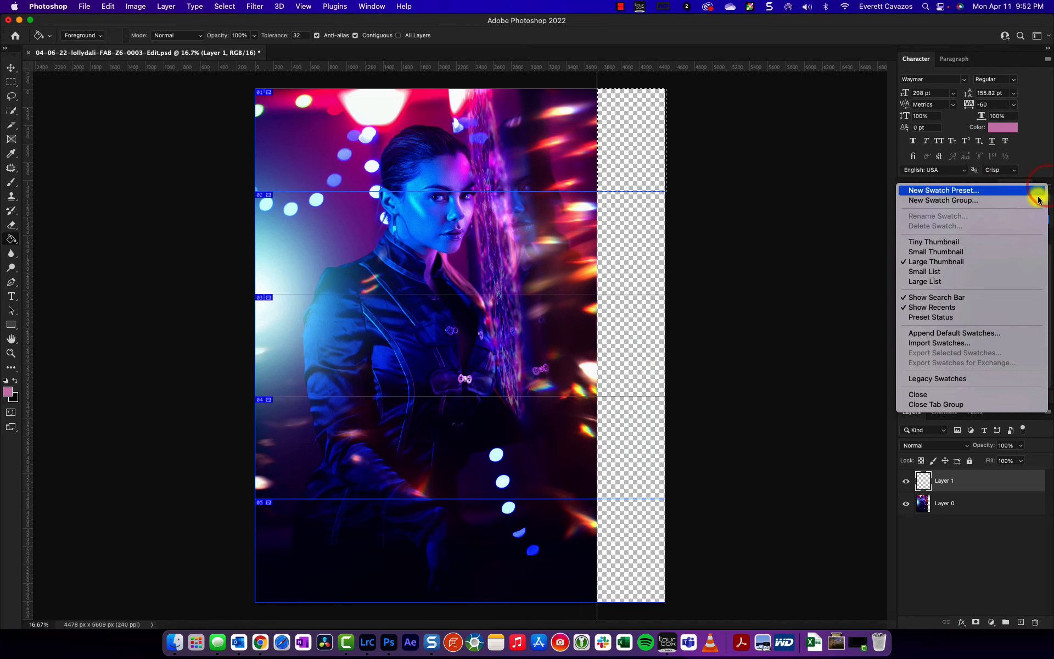
pyautogui.click(939, 342)
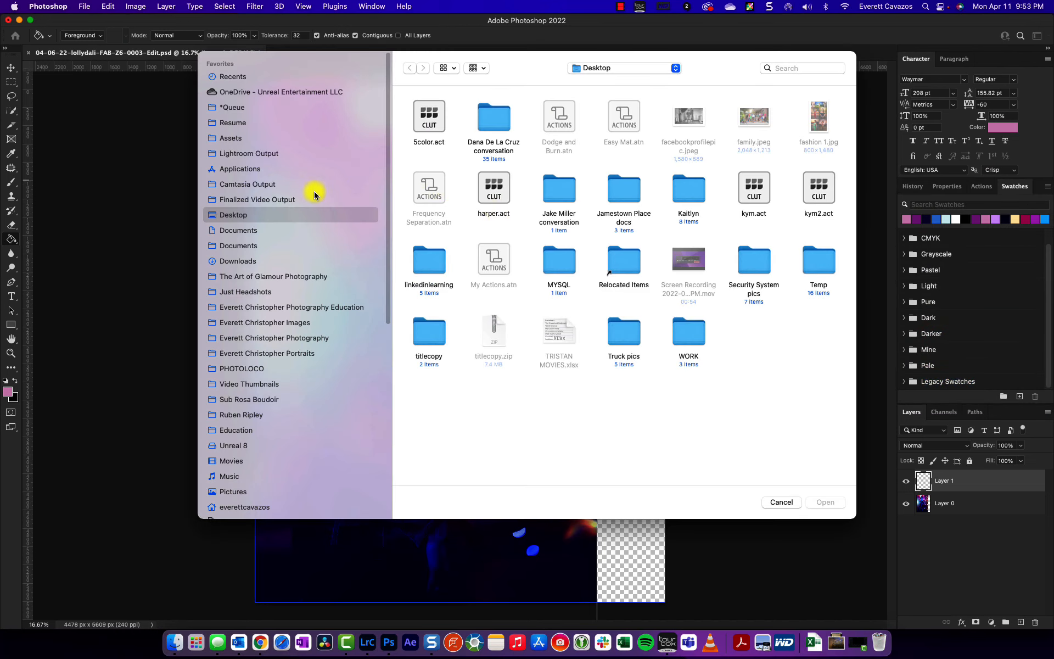
pyautogui.click(428, 125)
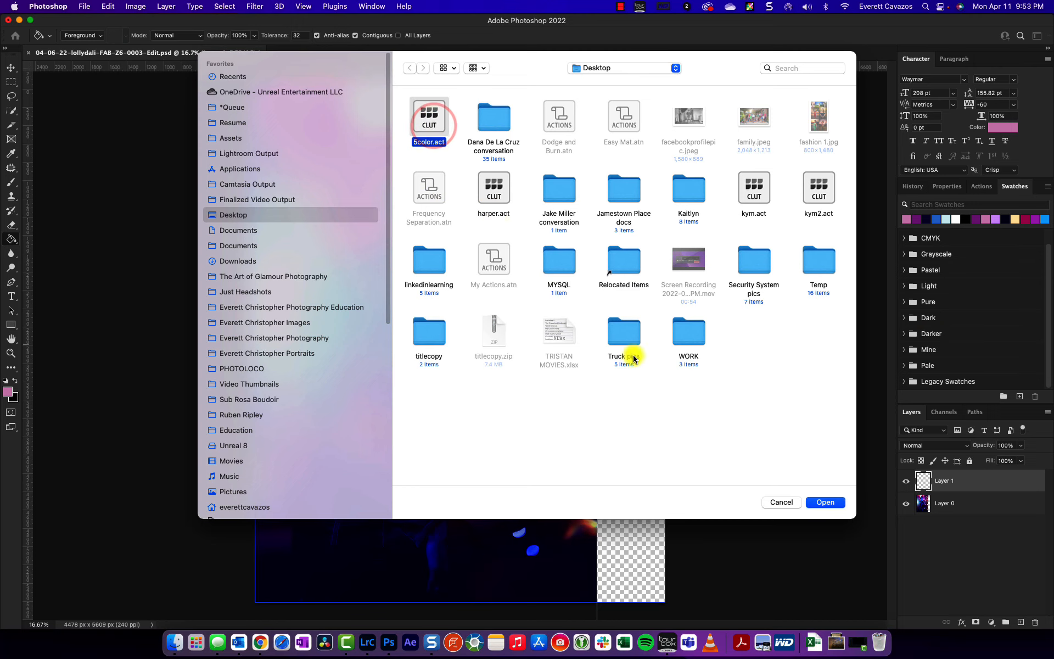
pyautogui.click(827, 502)
pyautogui.scroll(-1, 944, 379)
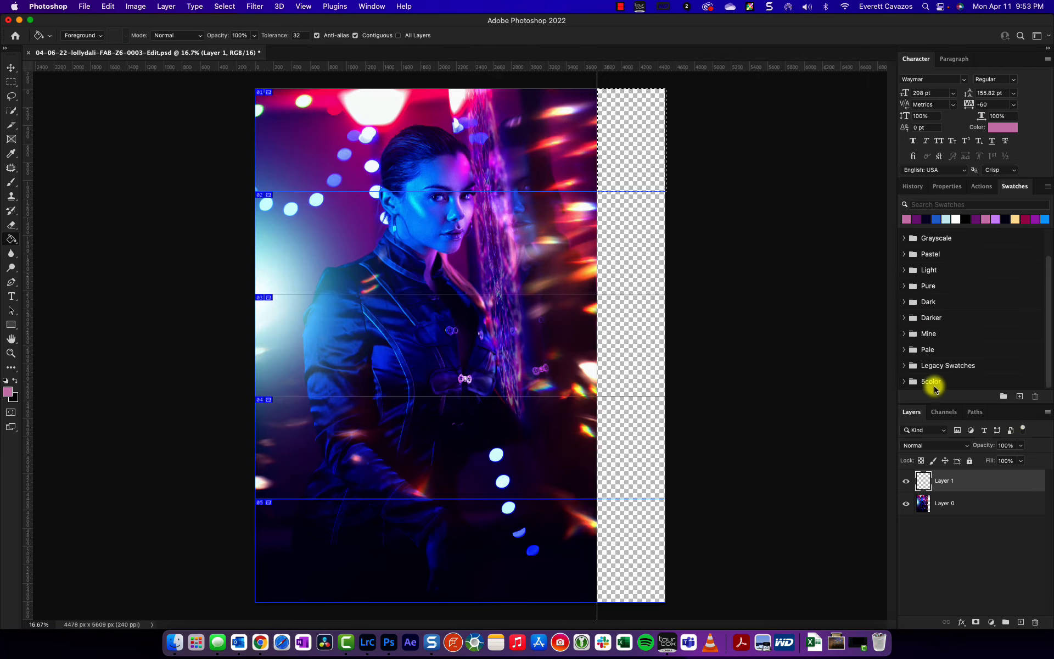
pyautogui.click(903, 381)
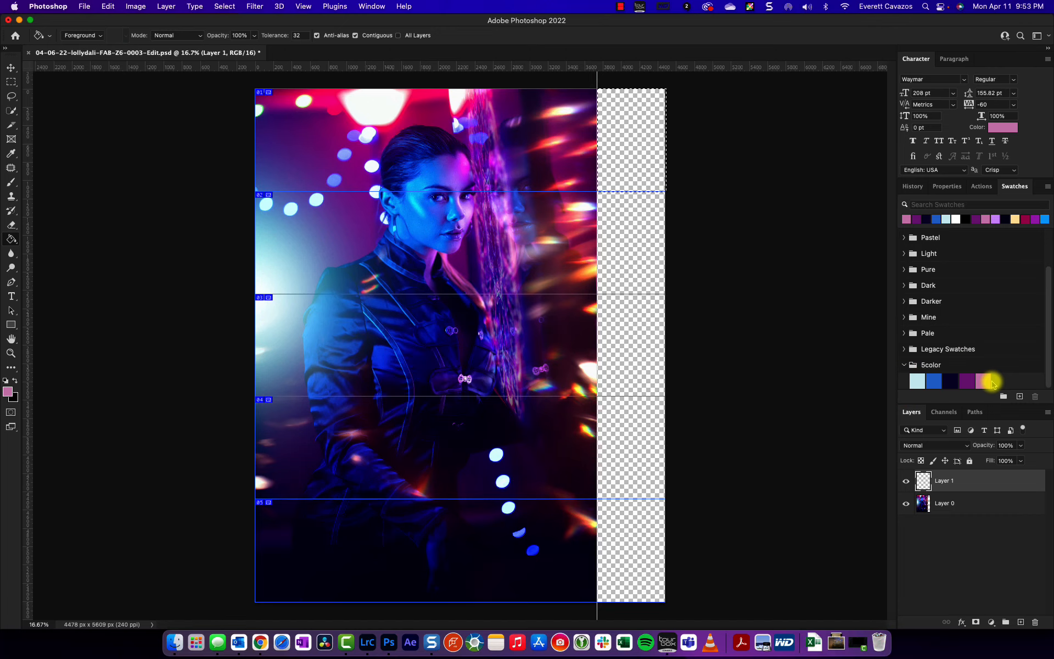
# Fill the selected top slice on Layer 1 with the light blue 5color swatch using the Paint Bucket, and deselect.
pyautogui.click(918, 381)
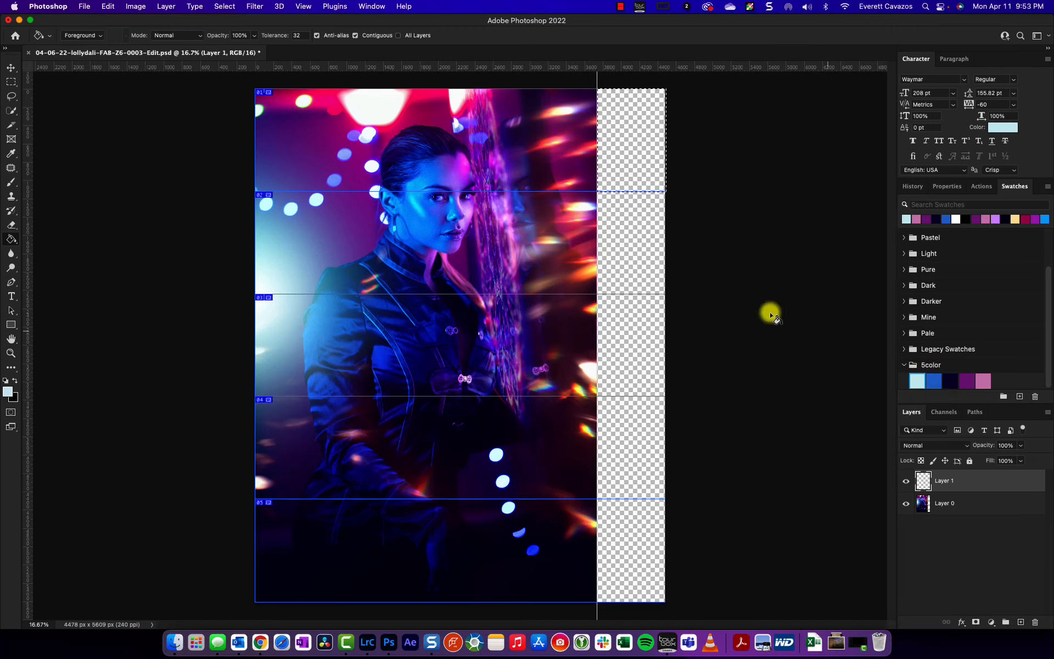
pyautogui.click(11, 240)
pyautogui.moveTo(11, 240); pyautogui.dragTo(40, 245)
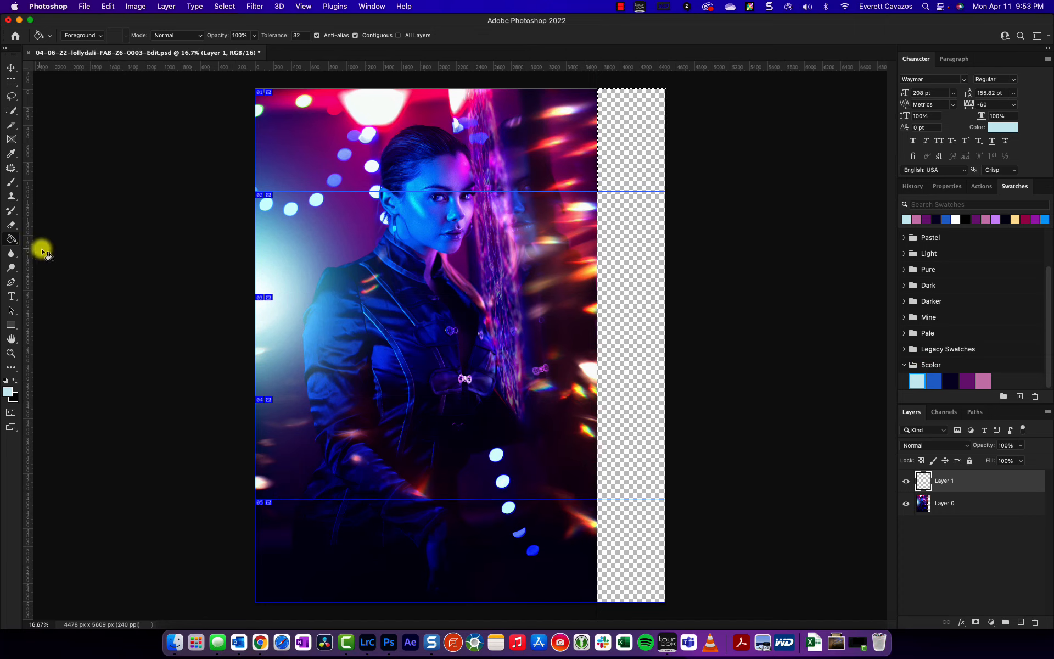
pyautogui.click(632, 143)
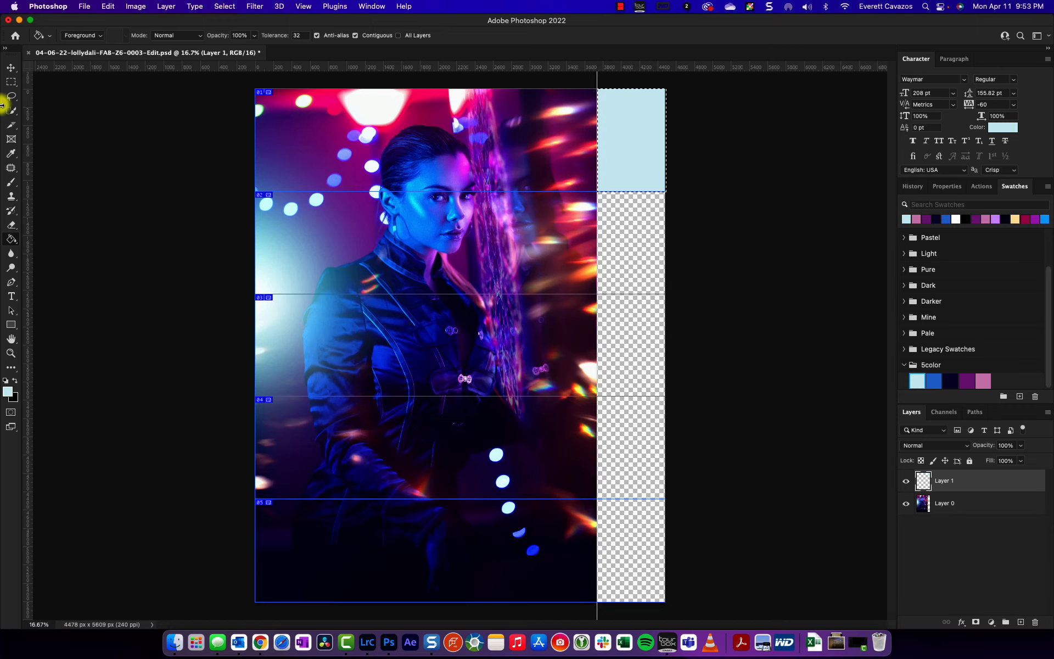
pyautogui.press('super+d')
# Duplicate the light blue block four times with the Move tool, placing one copy in each remaining slice of the strip.
pyautogui.moveTo(11, 67); pyautogui.dragTo(58, 72)
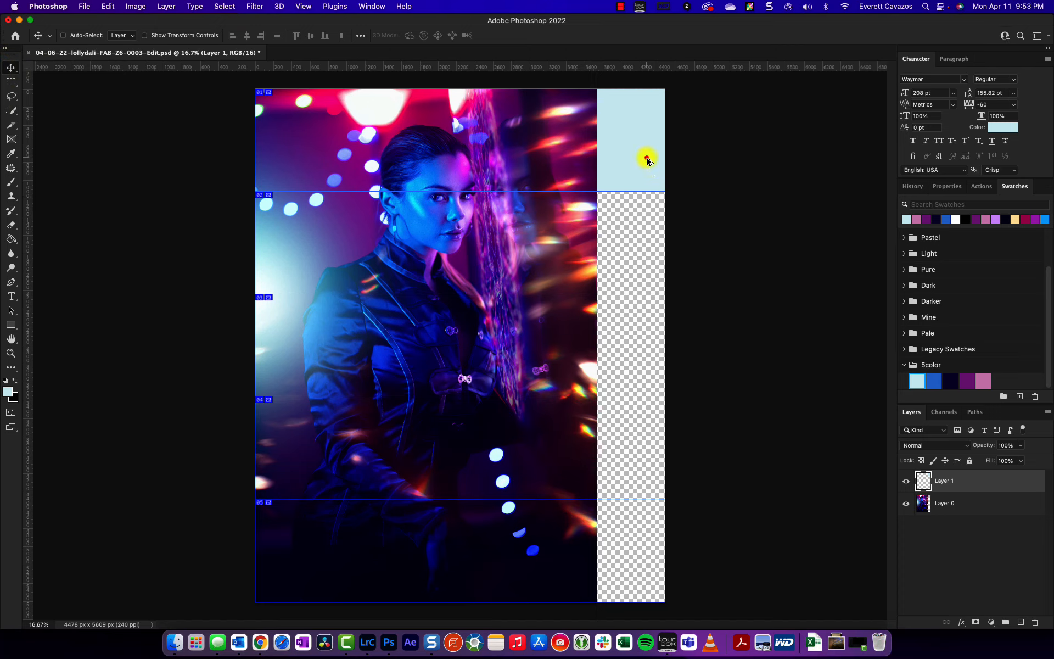
pyautogui.moveTo(645, 156); pyautogui.dragTo(643, 259)
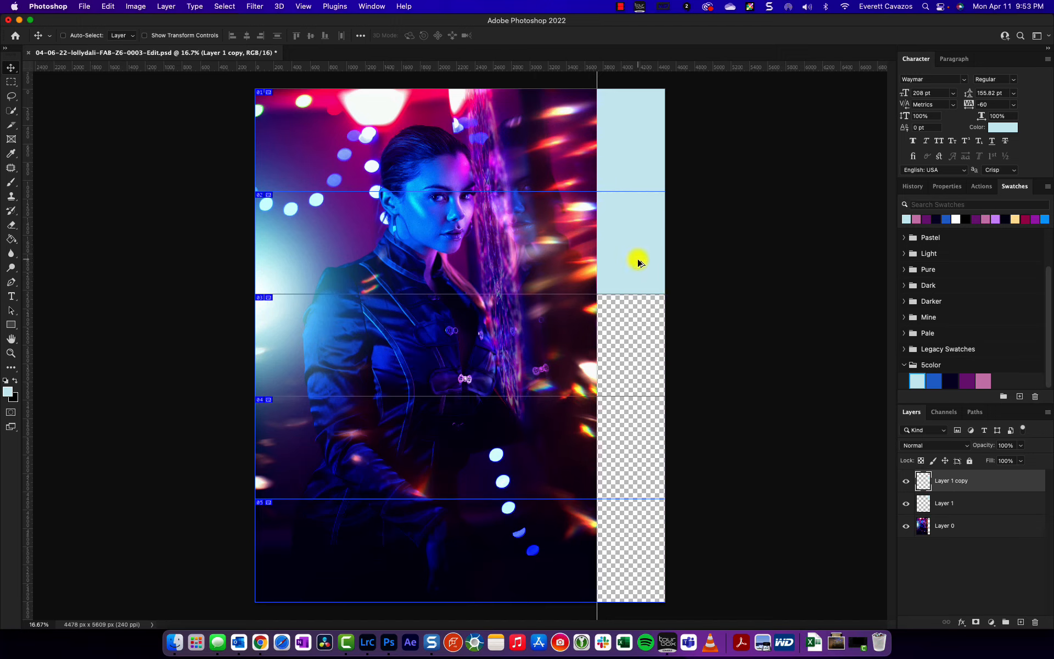
pyautogui.moveTo(637, 259); pyautogui.dragTo(632, 535)
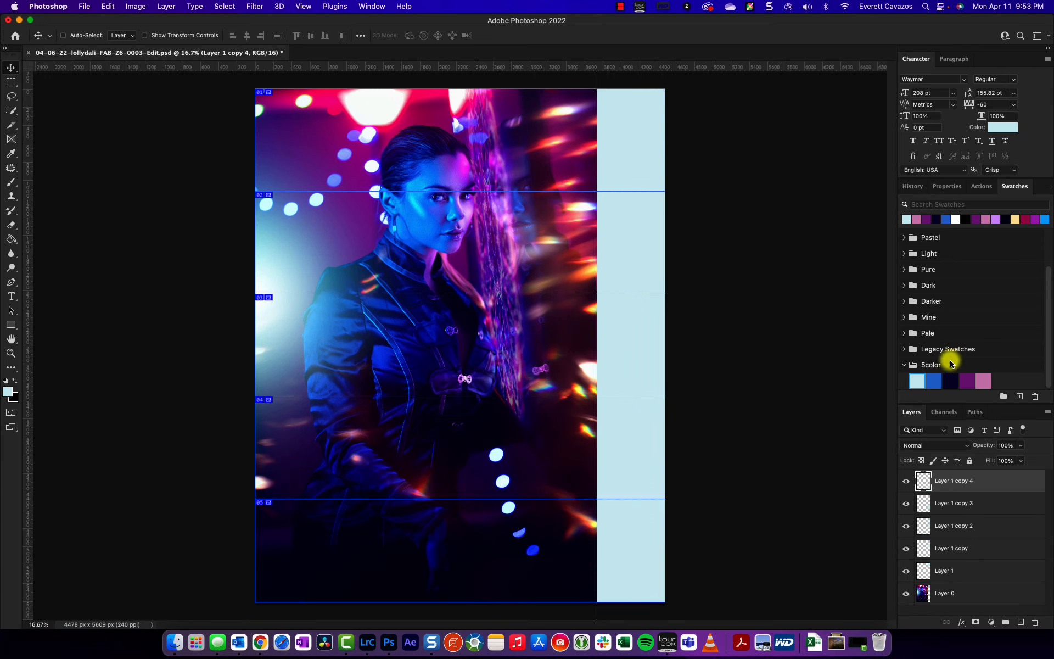
# Fill the second block, on Layer 1 copy, with the medium blue 5color swatch using the Paint Bucket.
pyautogui.click(949, 568)
pyautogui.click(948, 482)
pyautogui.click(954, 504)
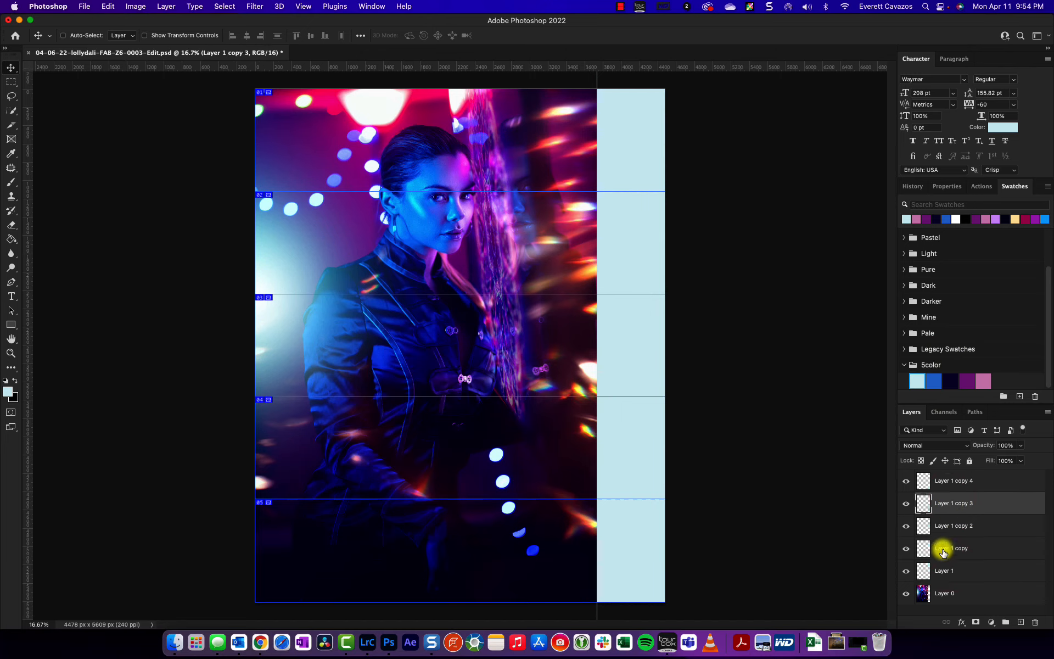
pyautogui.click(943, 569)
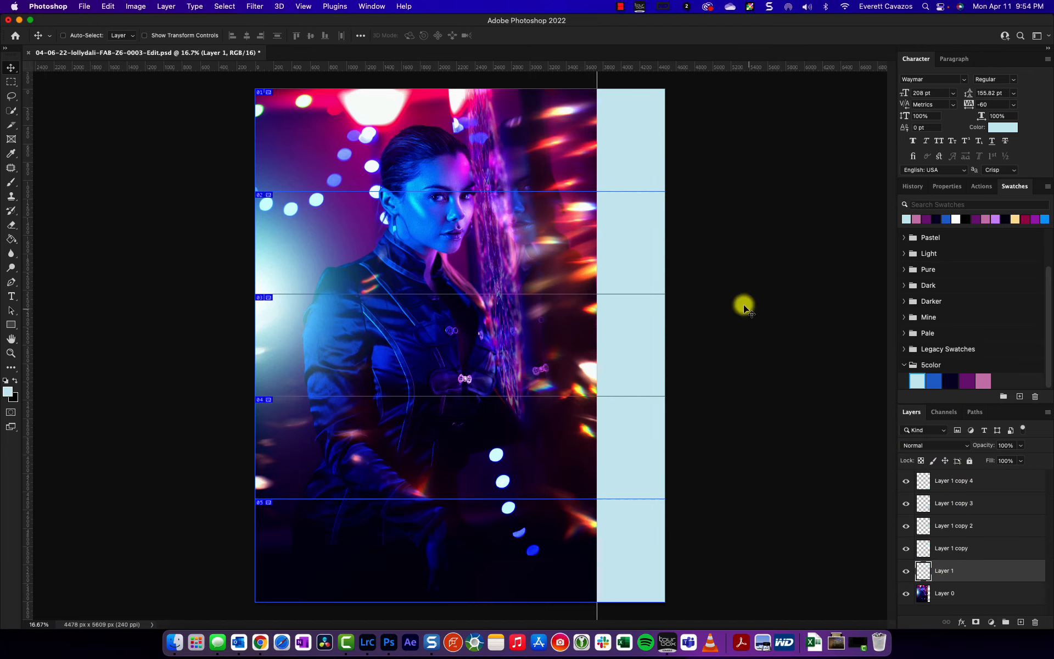
pyautogui.click(954, 547)
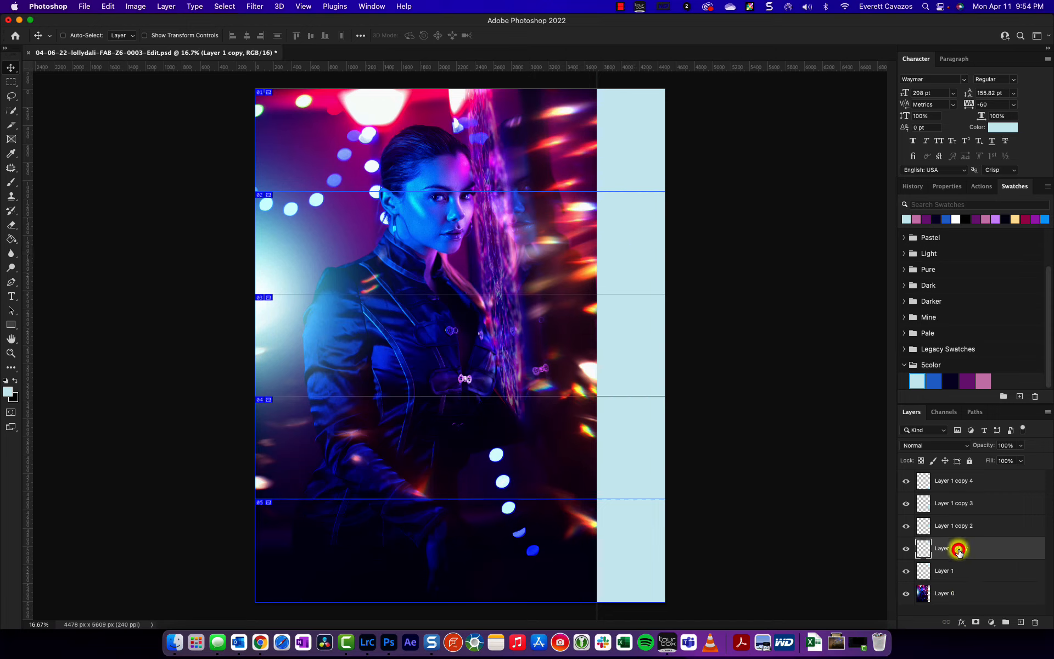
pyautogui.click(932, 379)
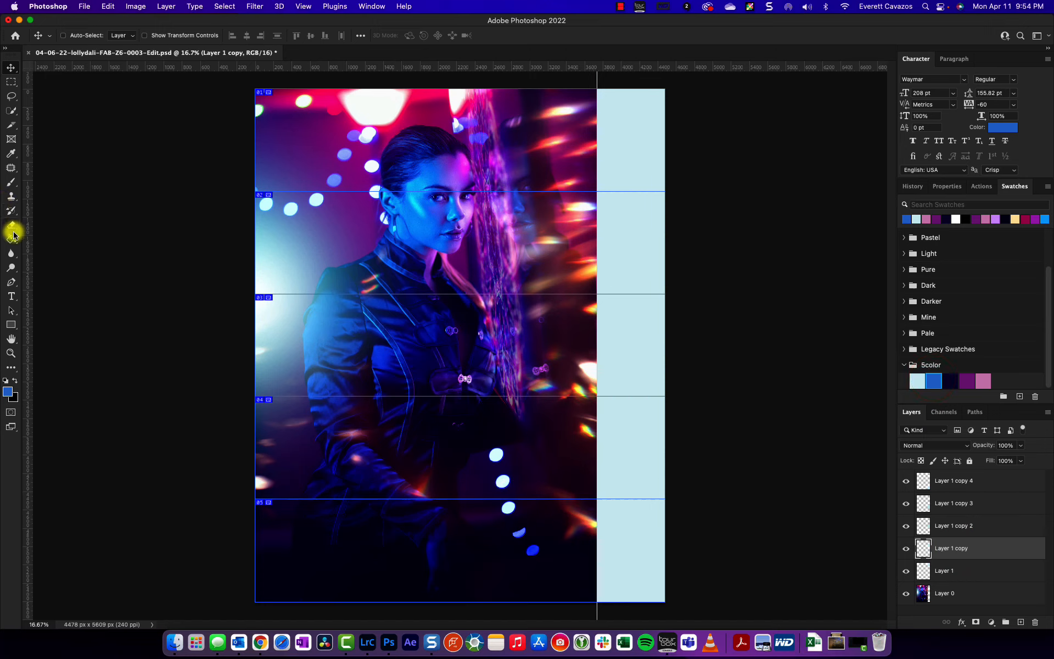
pyautogui.click(12, 236)
pyautogui.click(625, 231)
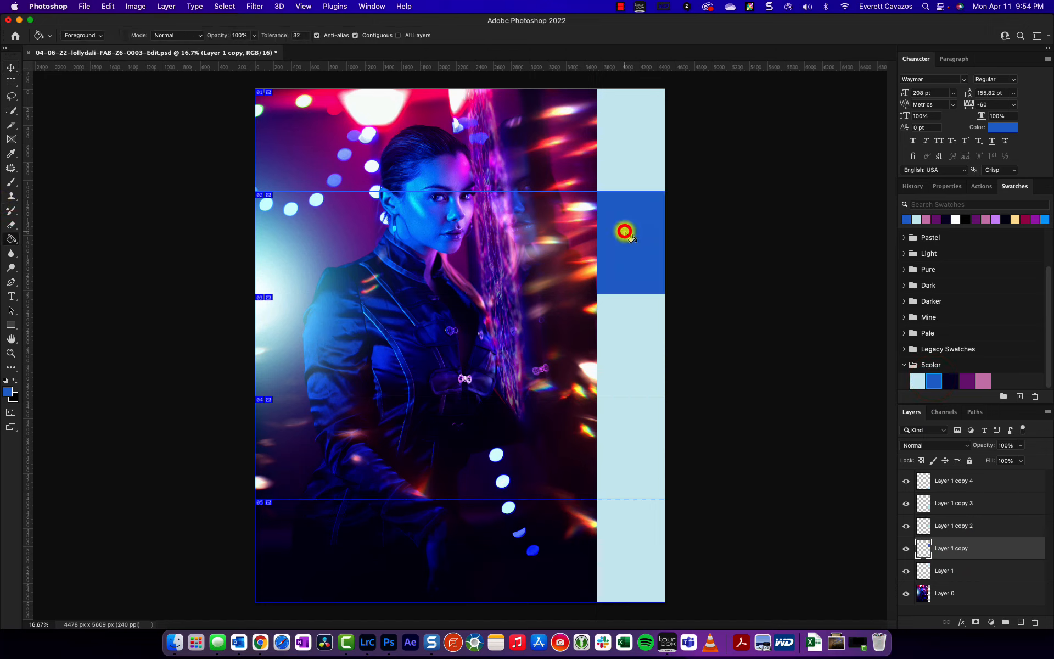
# Fill the third block on Layer 1 copy 2 with the dark navy swatch and the fourth on Layer 1 copy 3 with purple.
pyautogui.click(951, 381)
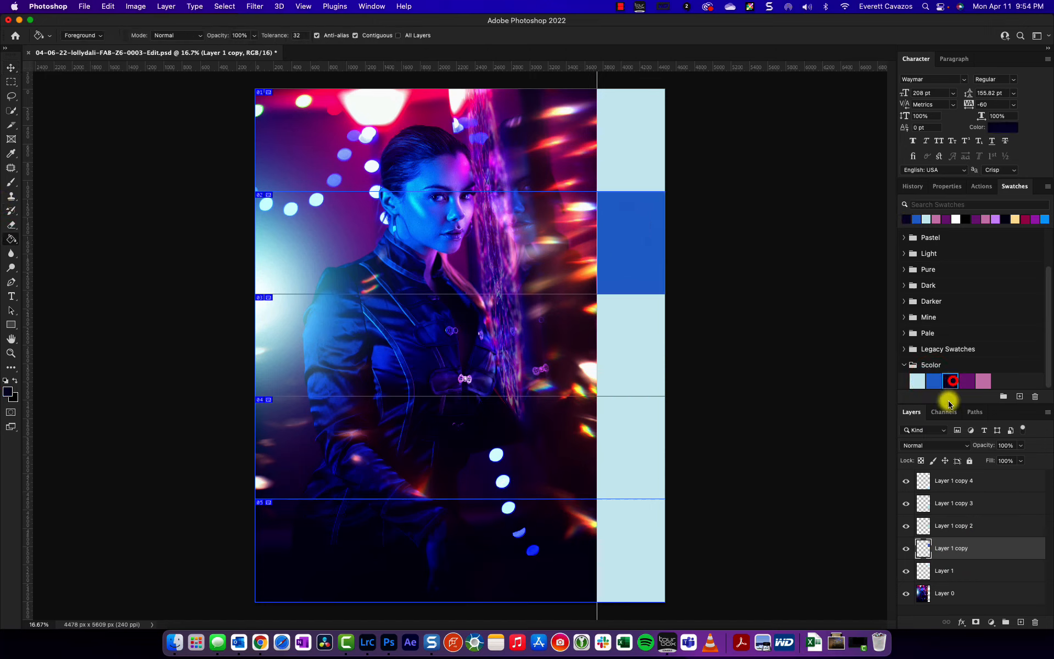
pyautogui.click(951, 523)
pyautogui.click(617, 349)
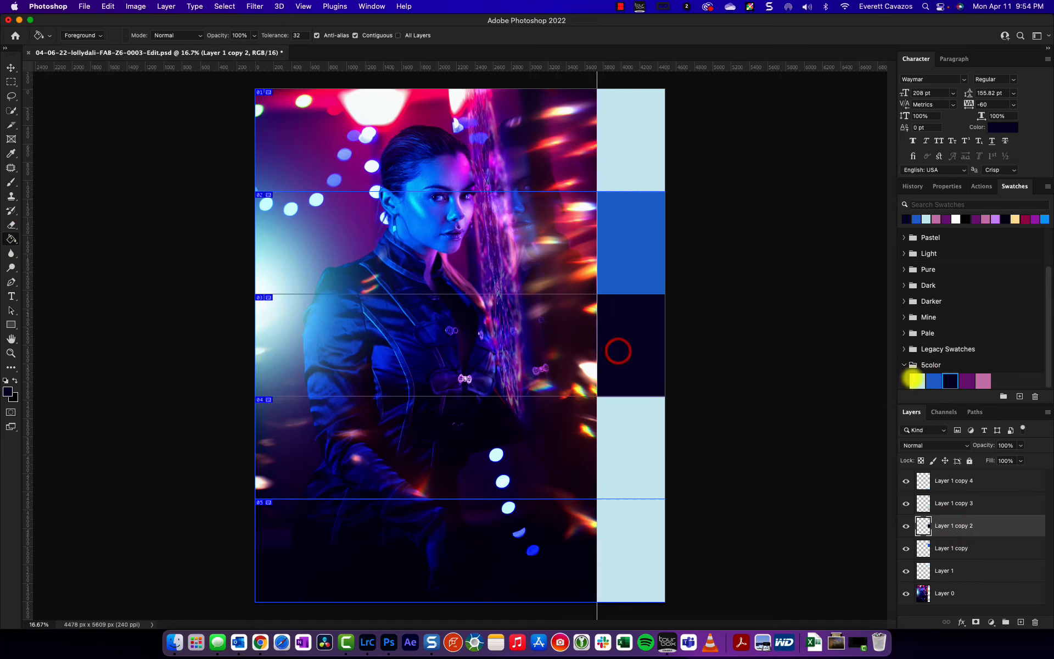
pyautogui.click(966, 380)
pyautogui.click(949, 503)
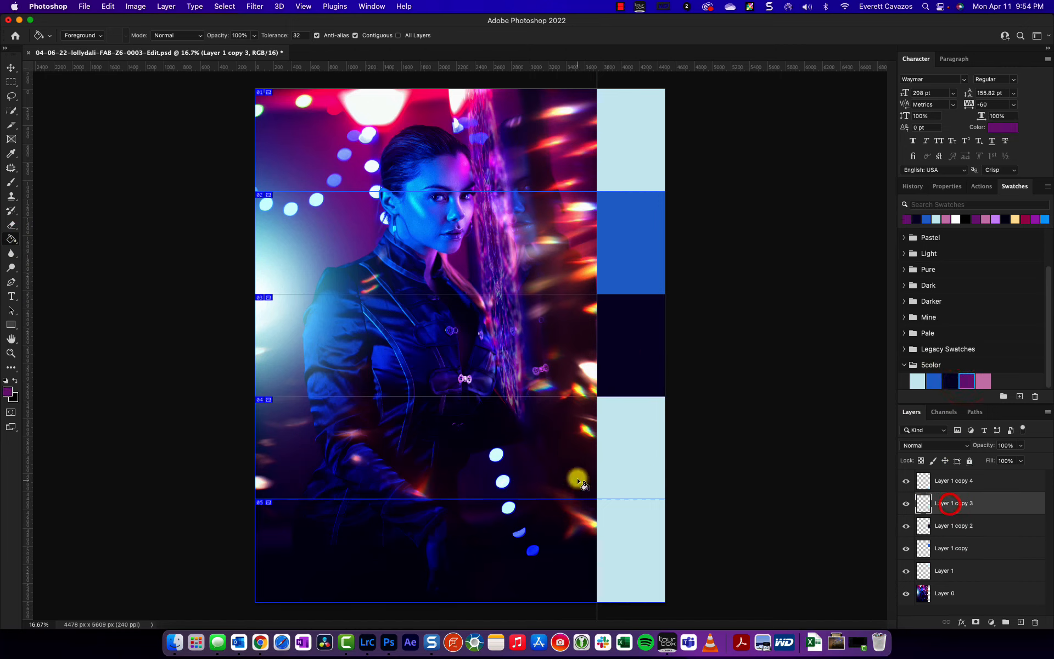
pyautogui.click(625, 456)
# Fill the fifth block, on Layer 1 copy 4, with the pink 5color swatch.
pyautogui.click(982, 381)
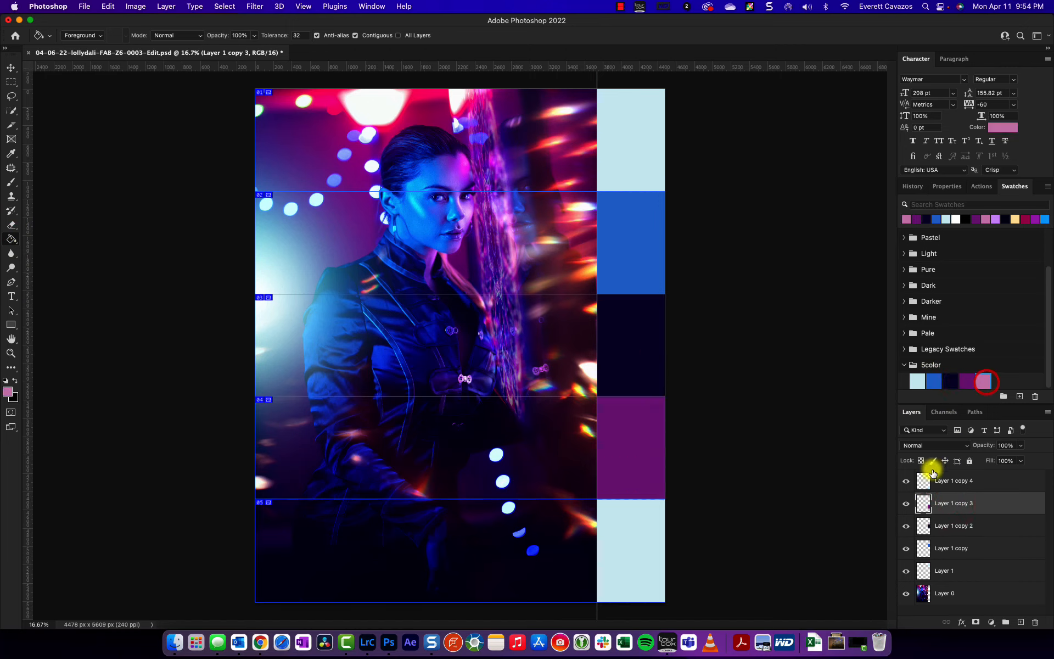
pyautogui.click(942, 481)
pyautogui.click(643, 543)
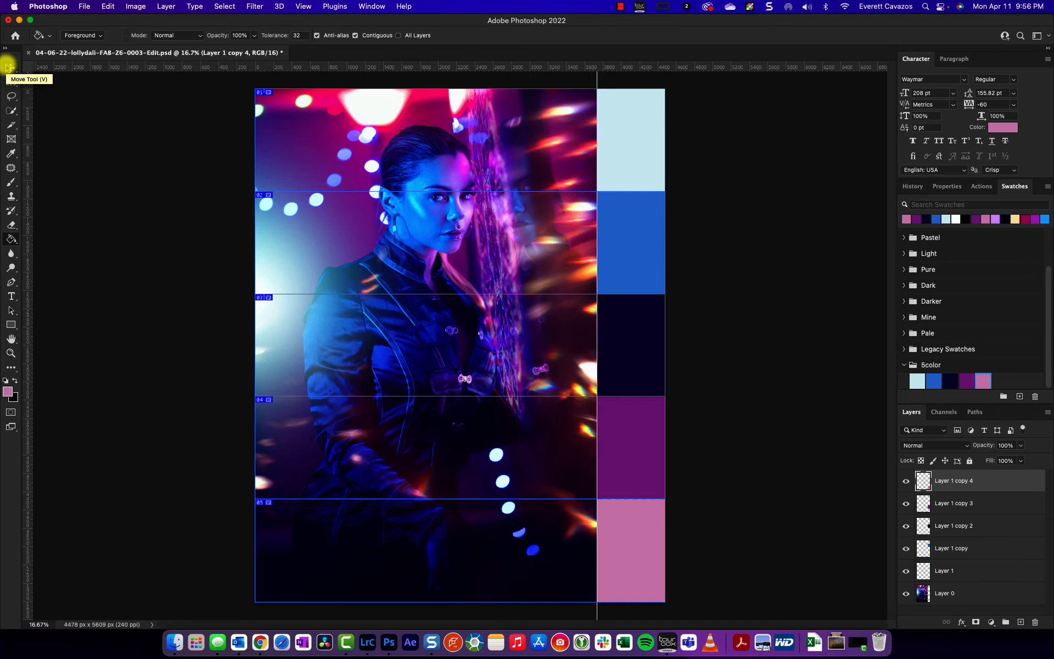
pyautogui.click(303, 6)
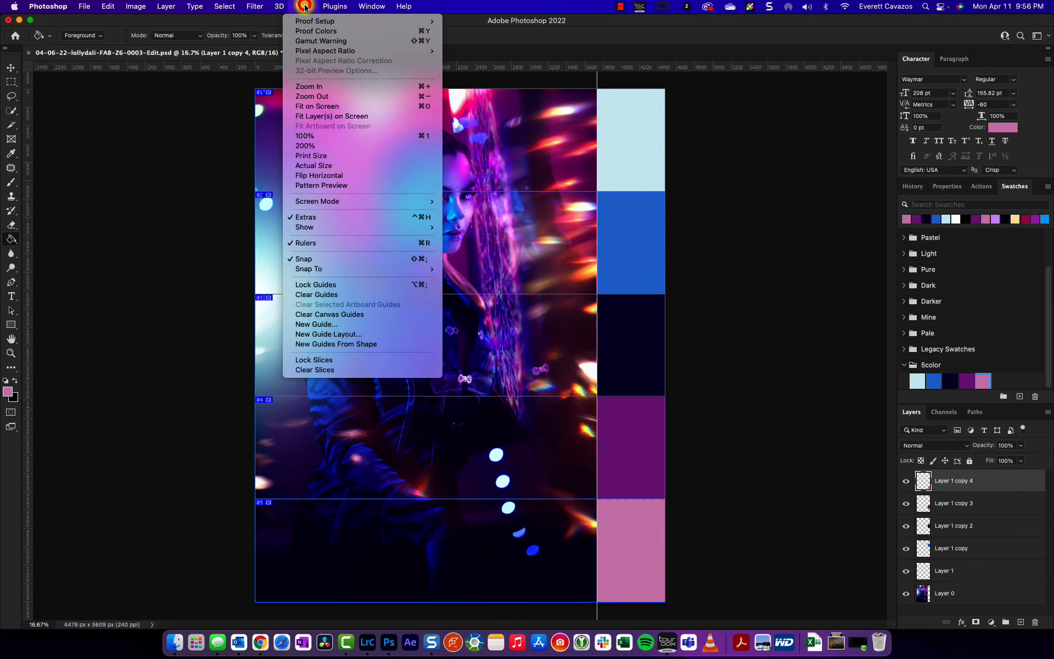
pyautogui.click(304, 6)
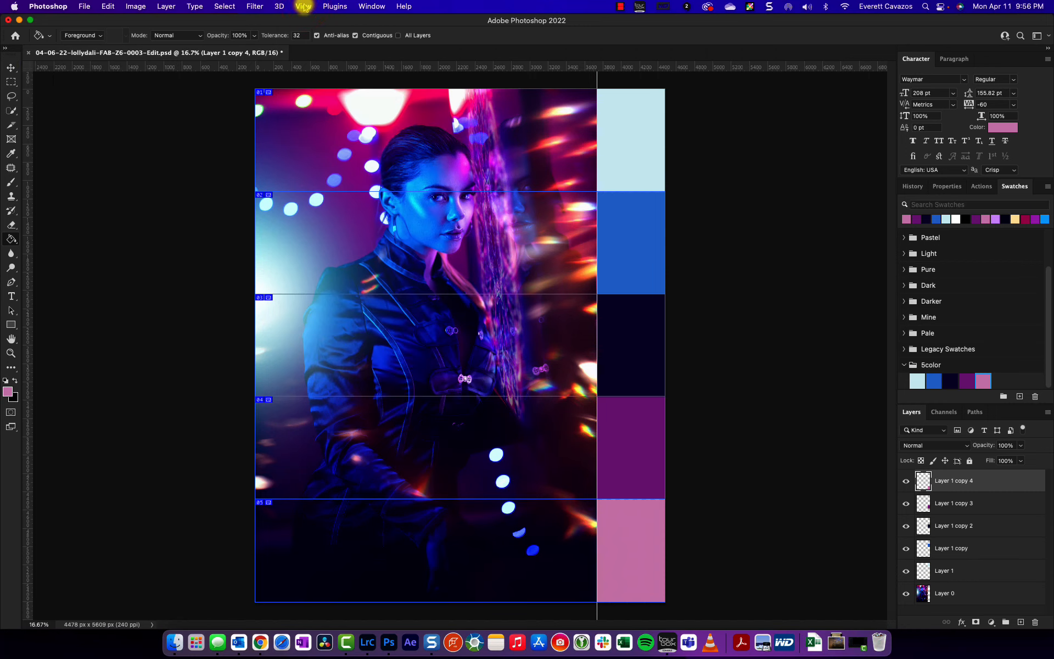